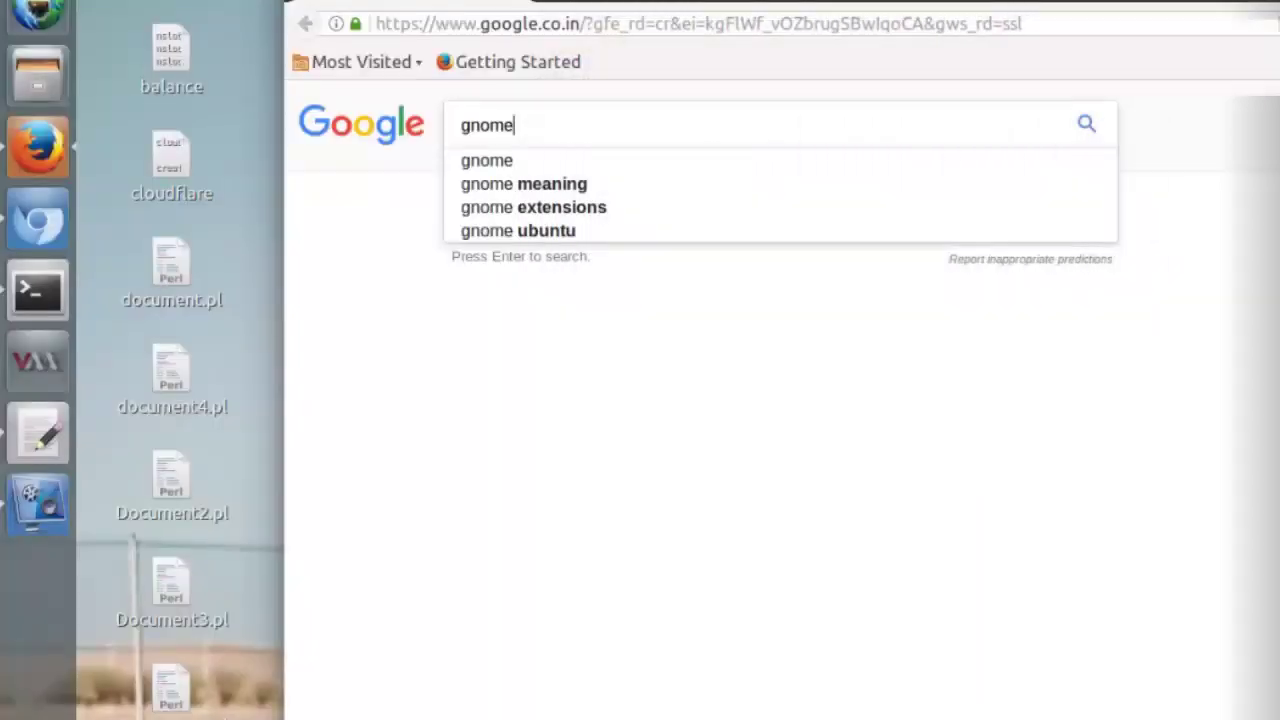
{"action": "type", "text": "-"}
Search Google for 'gnome connection manager' and open the kuthulu.com home page.
{"action": "key", "text": "BackSpace"}
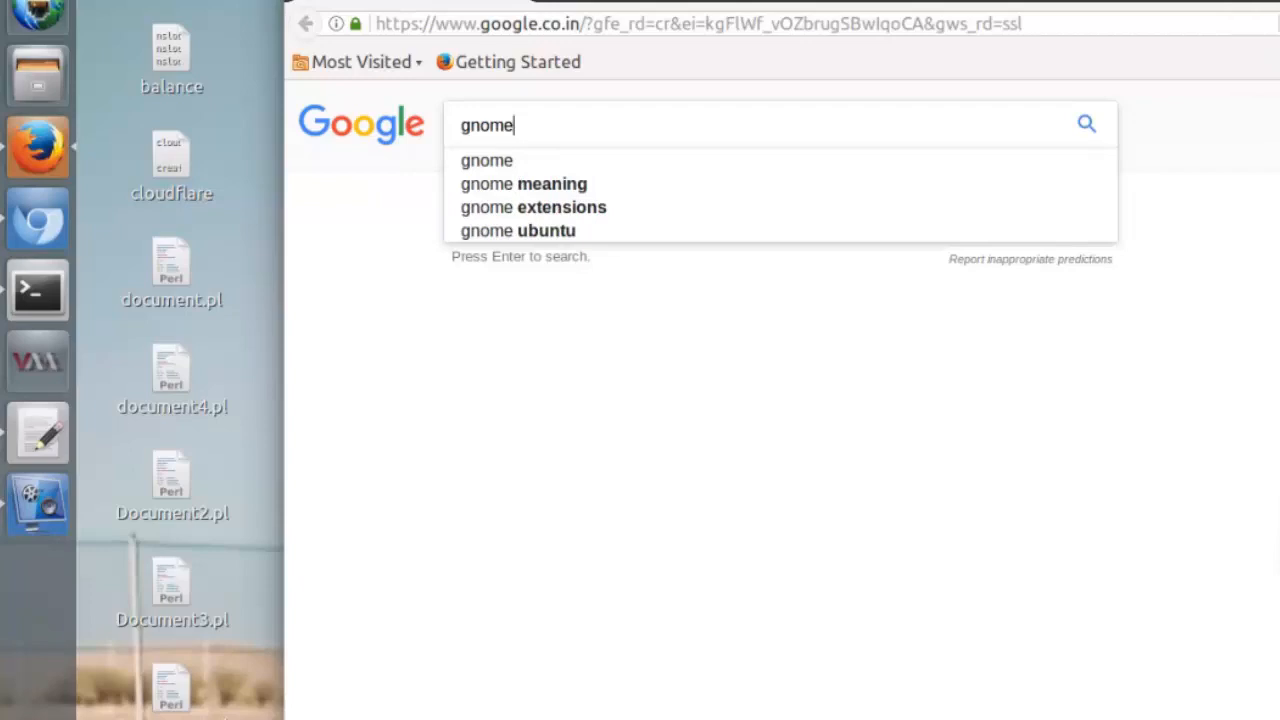
{"action": "type", "text": " connectio"}
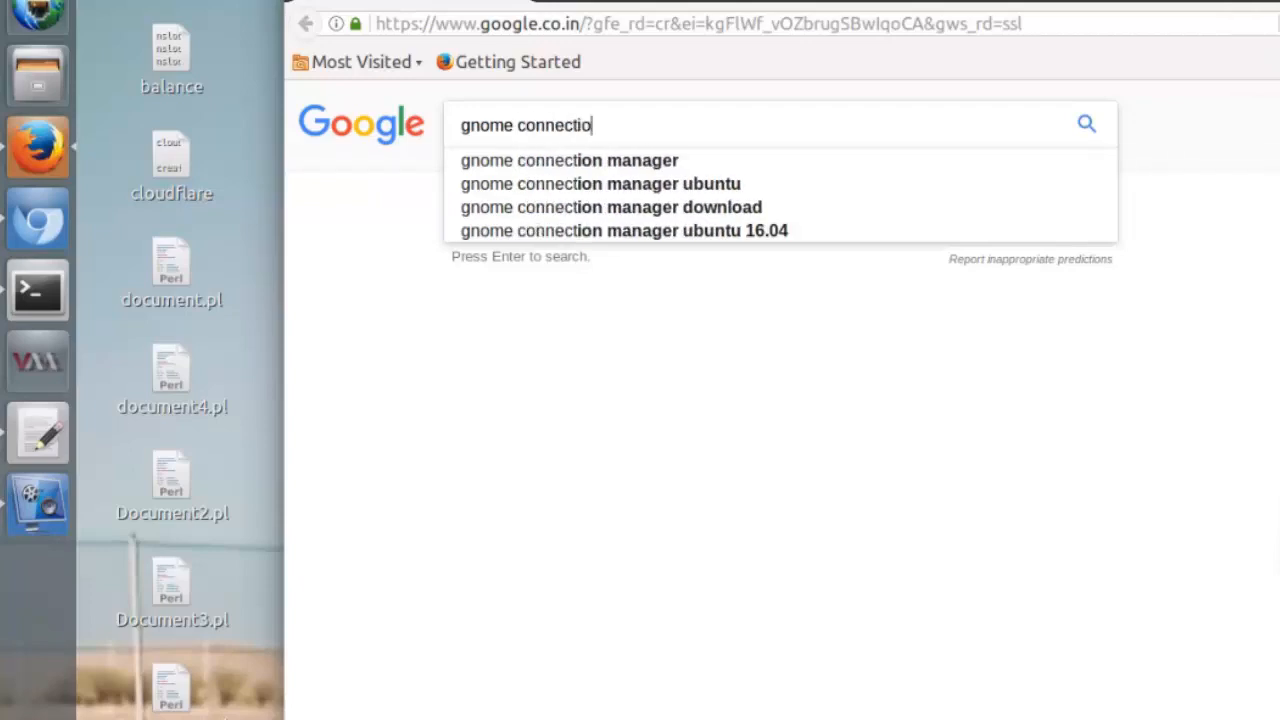
{"action": "type", "text": "n manager"}
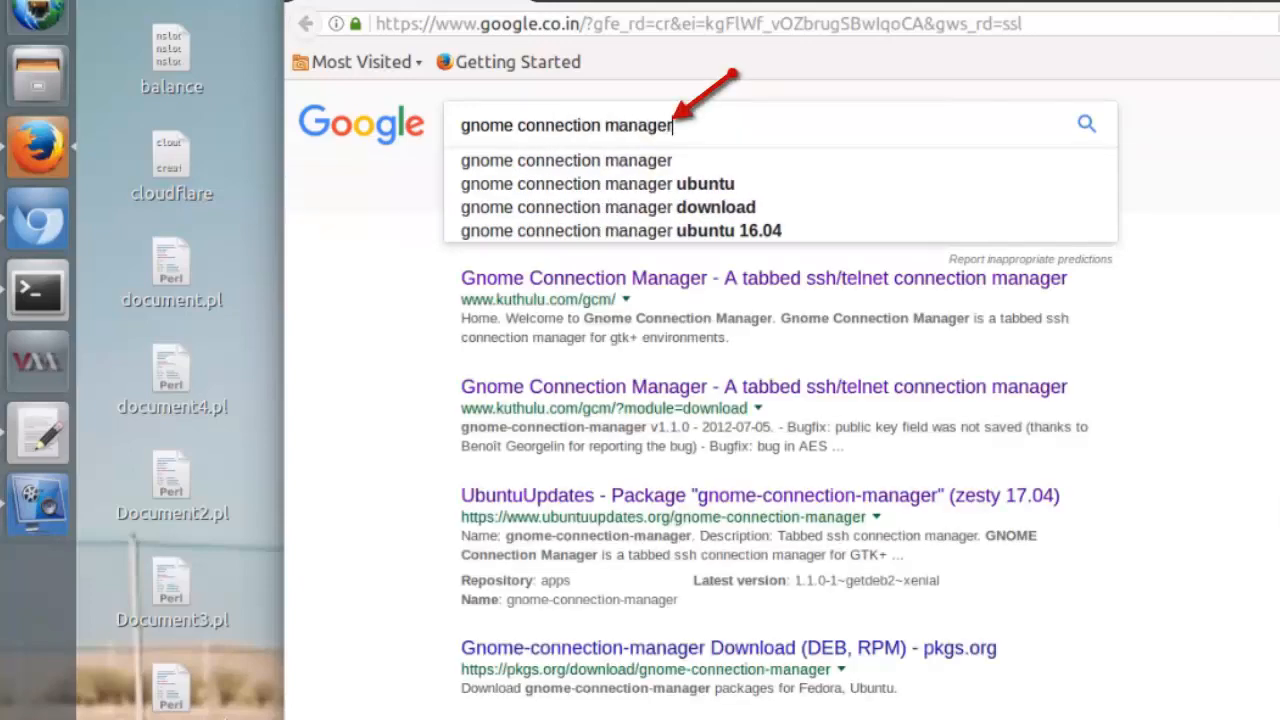
{"action": "key", "text": "Return"}
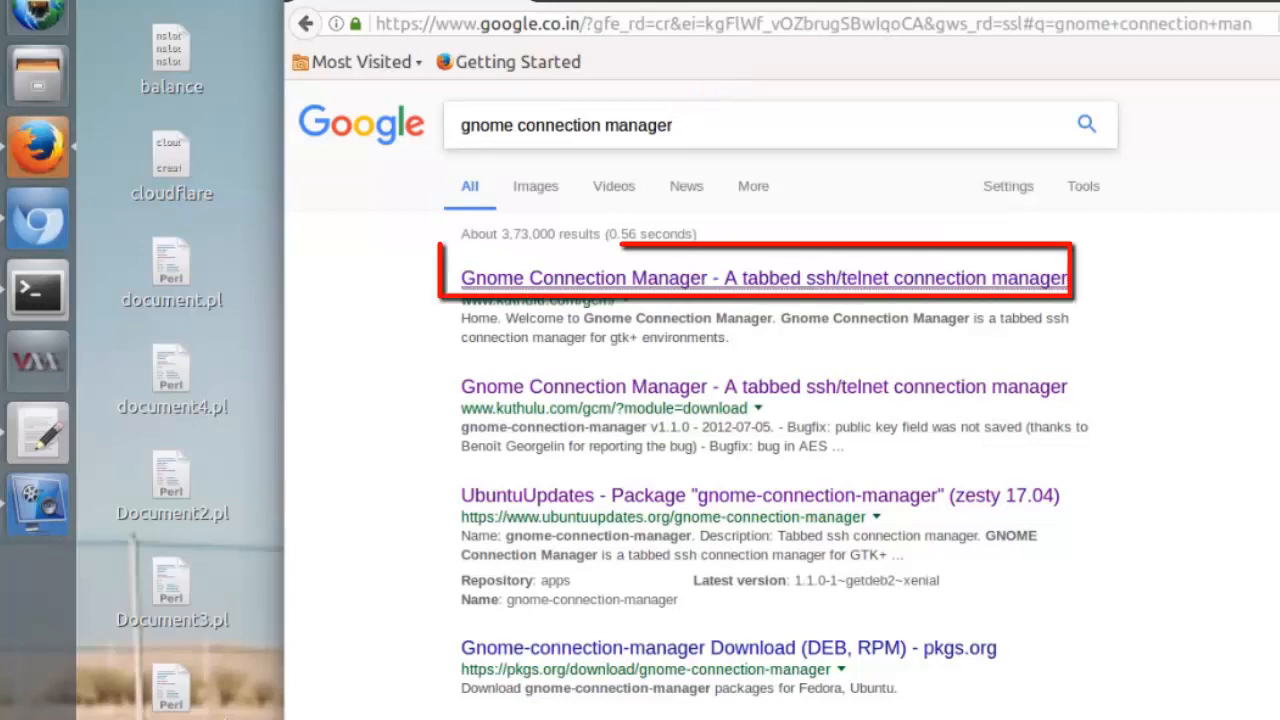
{"action": "left_click", "coordinate": [764, 278]}
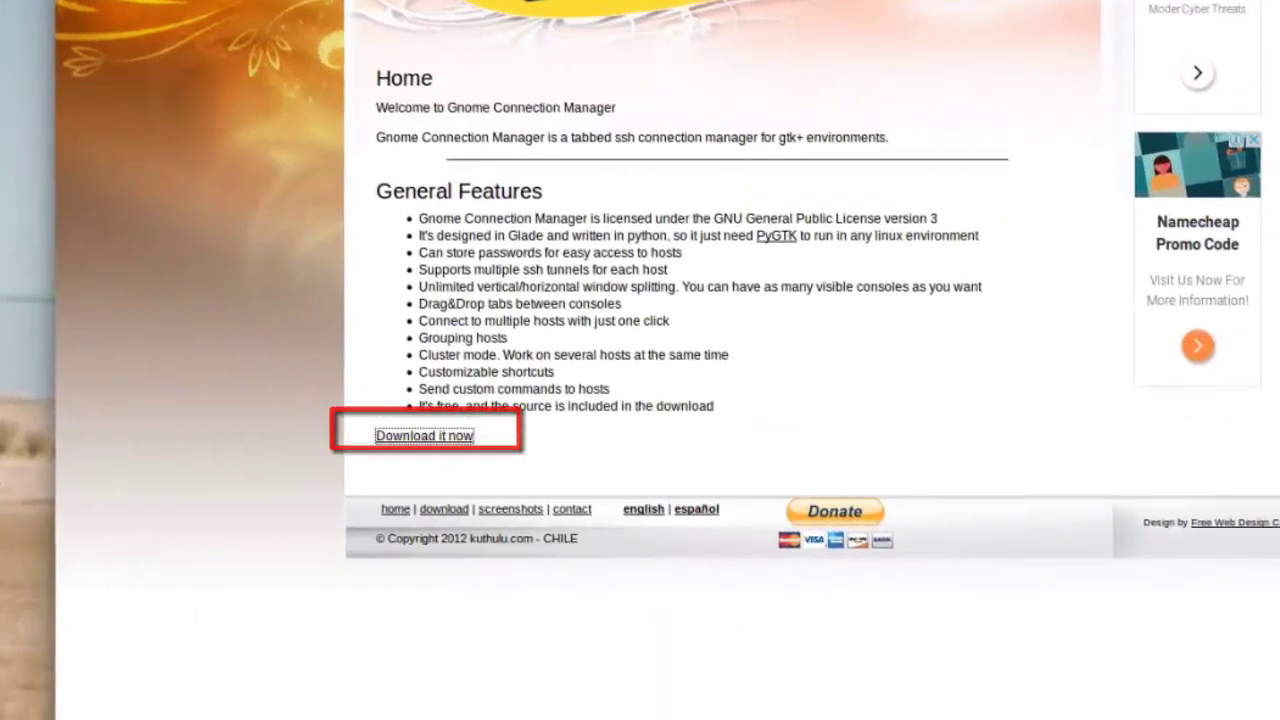
From the downloads page, copy the link address of the 1.1.0 deb package.
{"action": "left_click", "coordinate": [424, 435]}
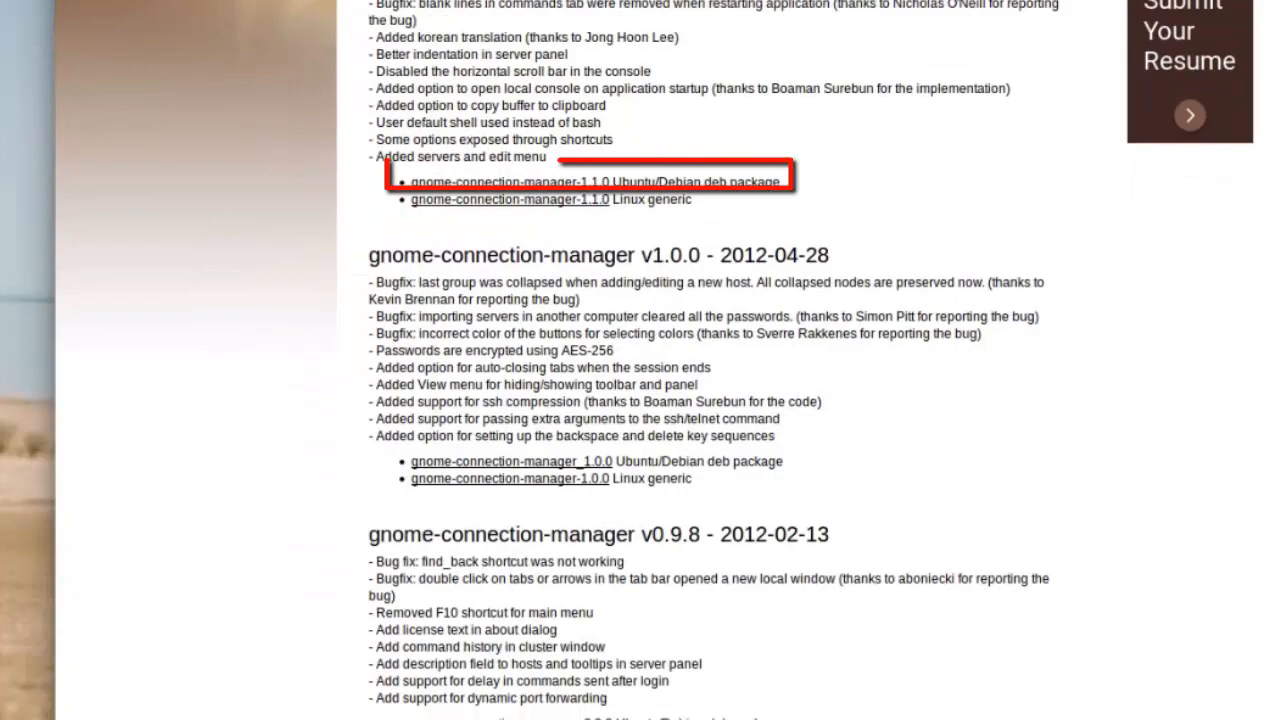
{"action": "right_click", "coordinate": [510, 252]}
{"action": "left_click", "coordinate": [665, 378]}
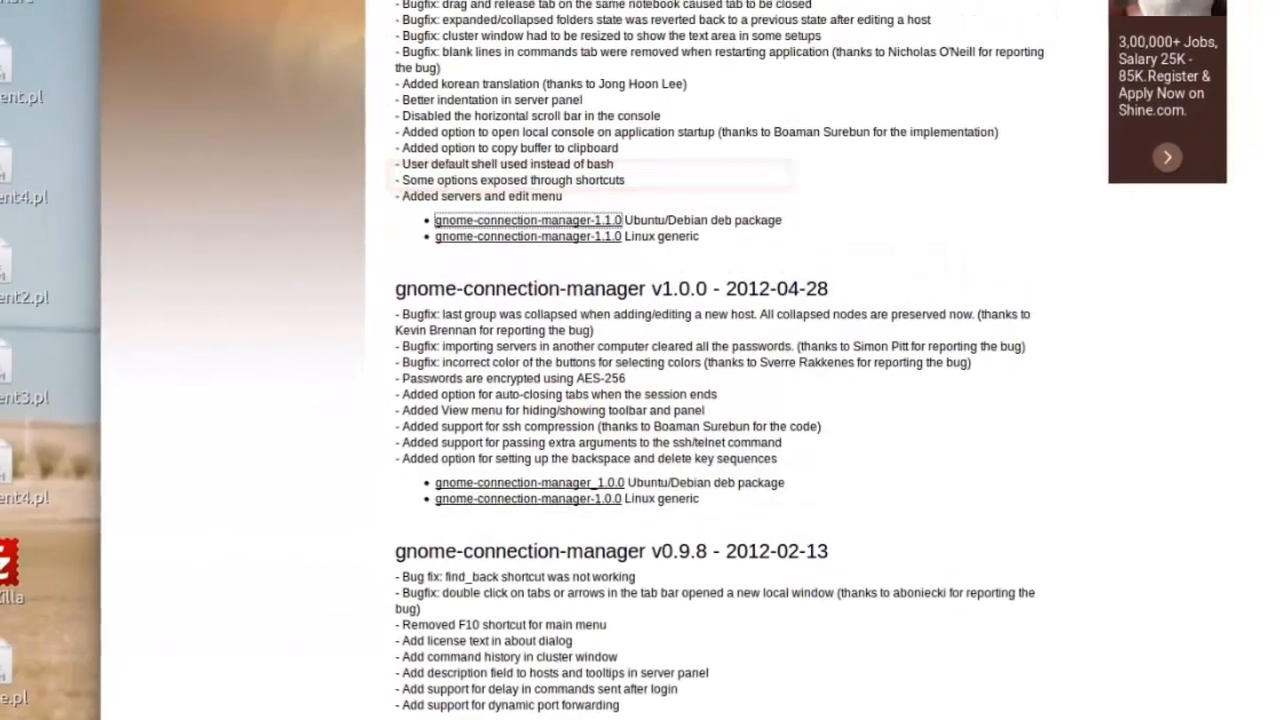
Launch gedit from the Dash and paste the copied download link into a blank document.
{"action": "key", "text": "super"}
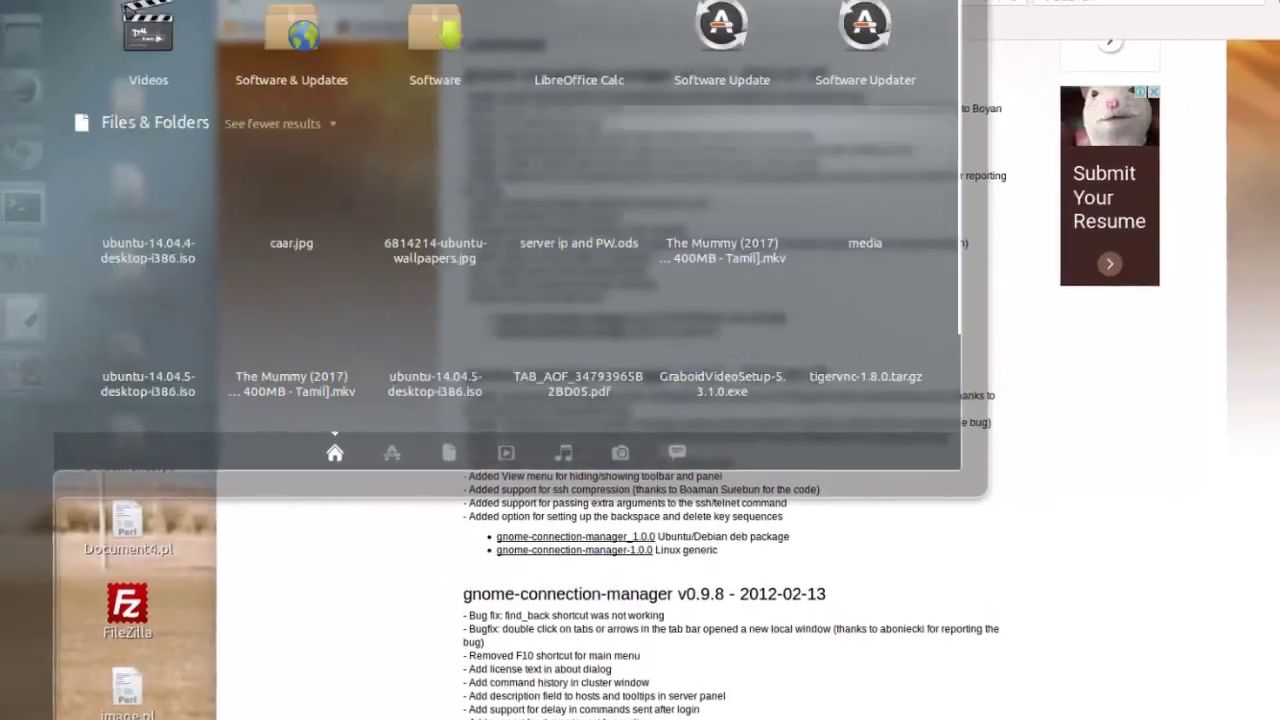
{"action": "type", "text": "gedit"}
{"action": "key", "text": "Return"}
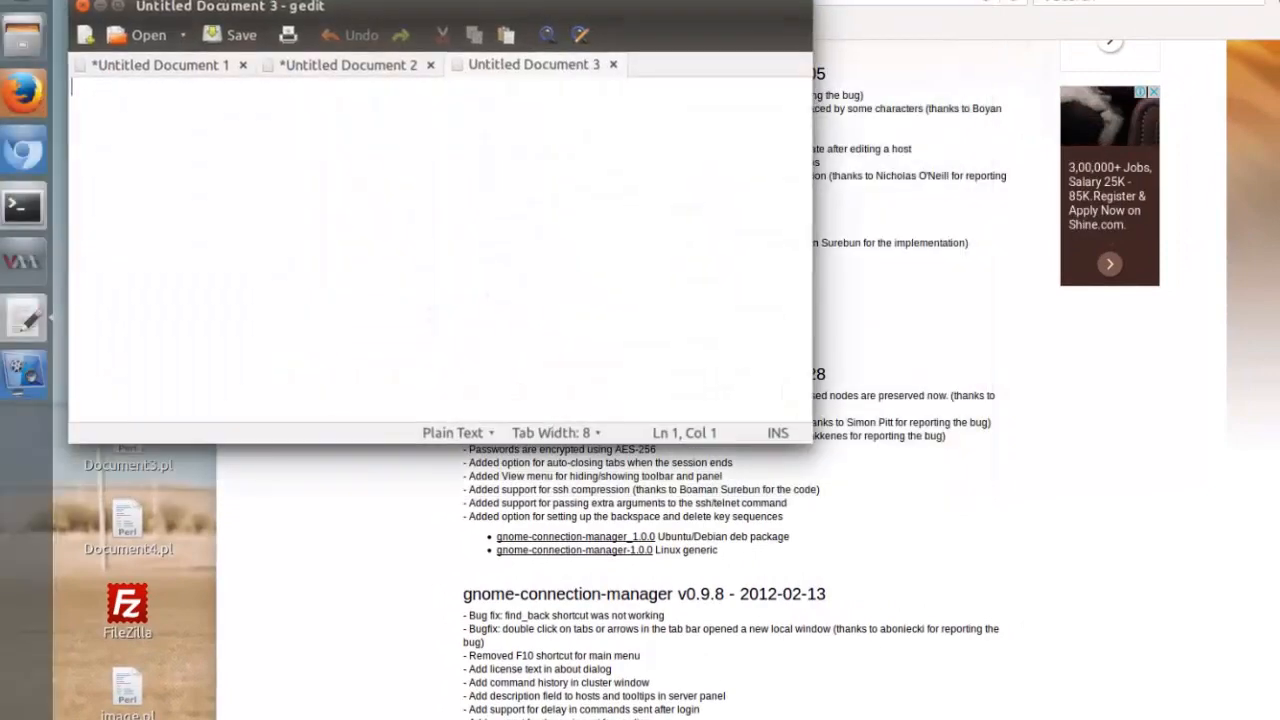
{"action": "type", "text": "http://www.kuthulu.com/gcm/gnome-connection-manager_1.1.0_all.deb"}
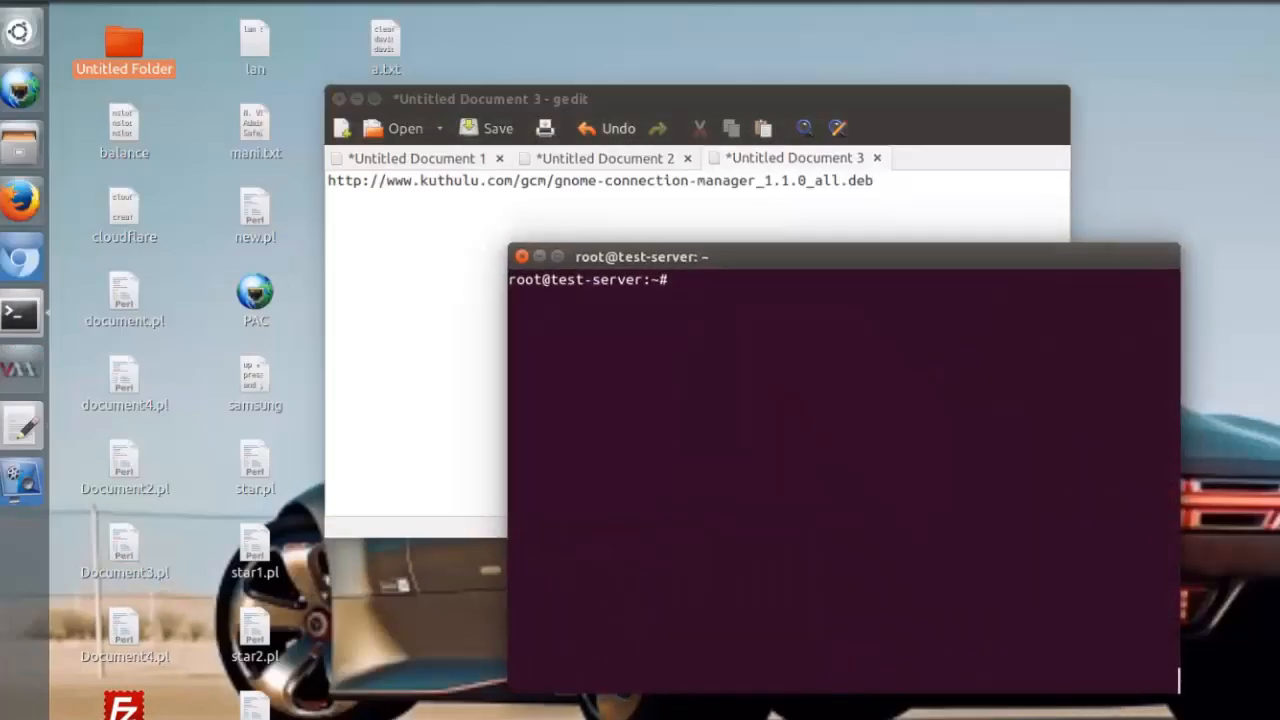
{"action": "type", "text": "wget"}
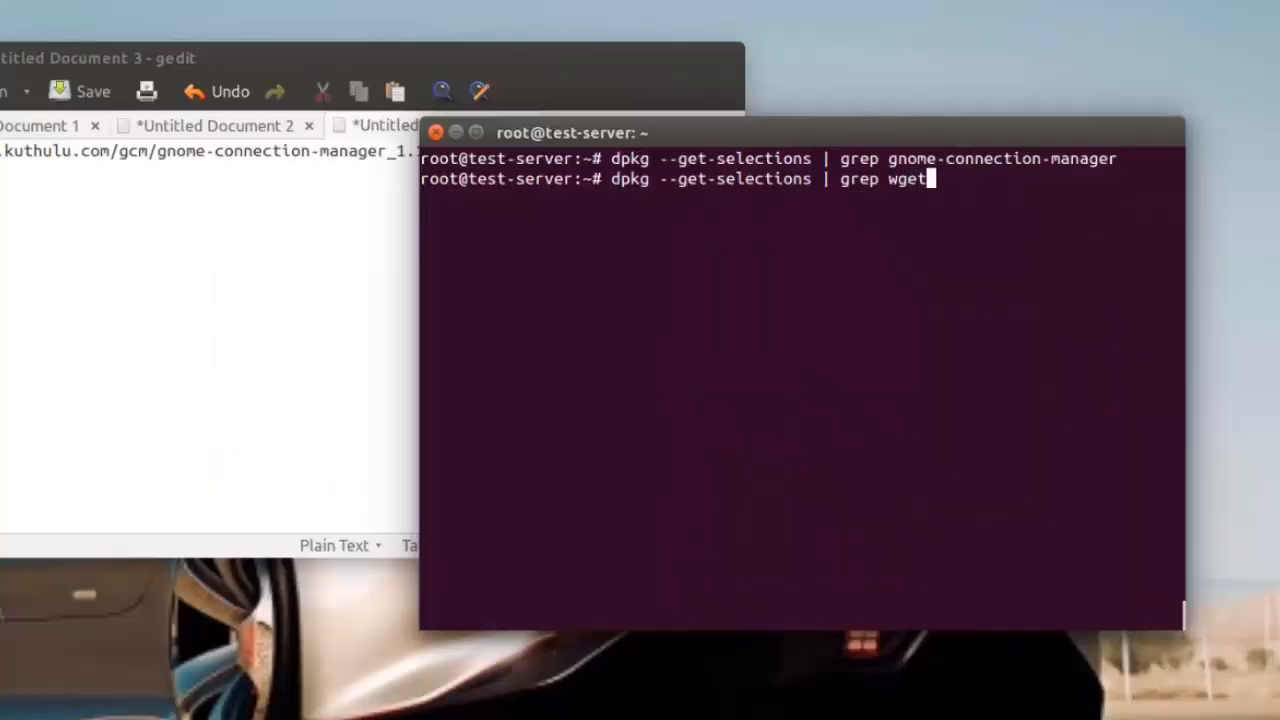
Confirm wget is installed via dpkg --get-selections, then paste the deb URL after wget.
{"action": "key", "text": "Return"}
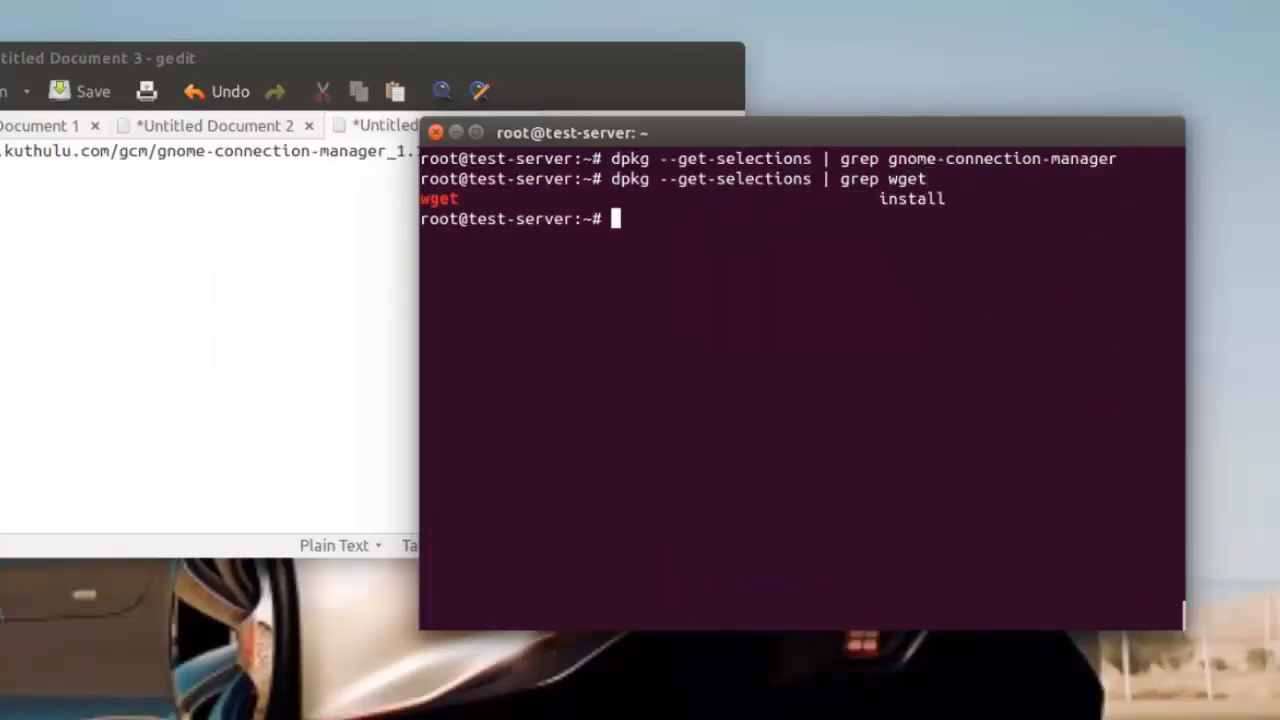
{"action": "type", "text": "wget"}
{"action": "key", "text": "alt+Tab"}
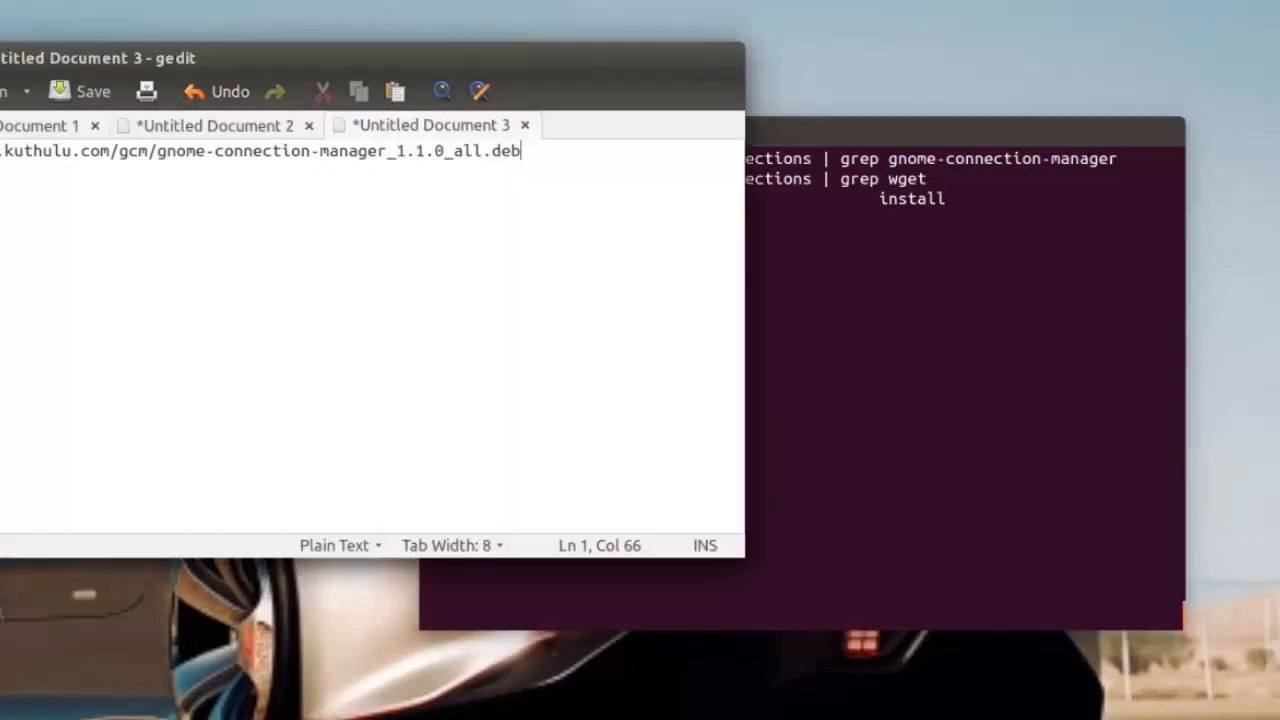
{"action": "left_click_drag", "start_coordinate": [2, 150], "coordinate": [519, 150]}
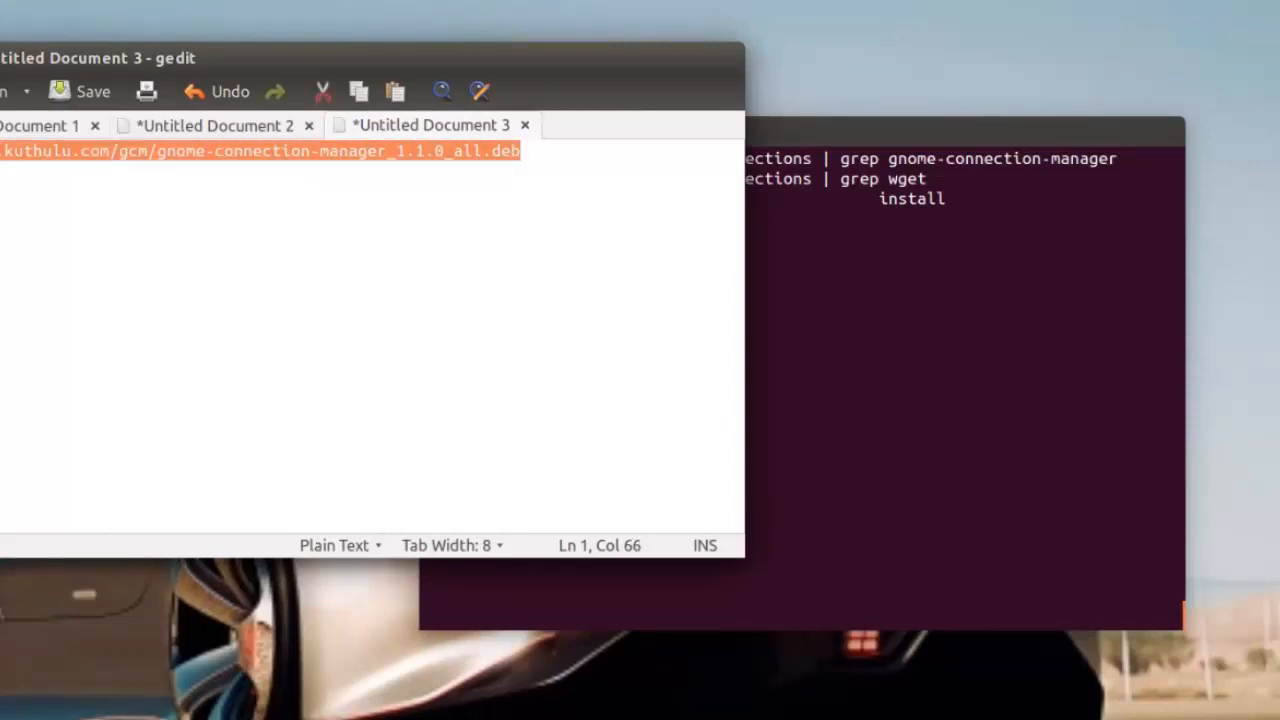
{"action": "key", "text": "alt+Tab"}
{"action": "type", "text": "http://www.kuthulu.com/gcm/gnome-connection-manager_1.1.0_all.deb"}
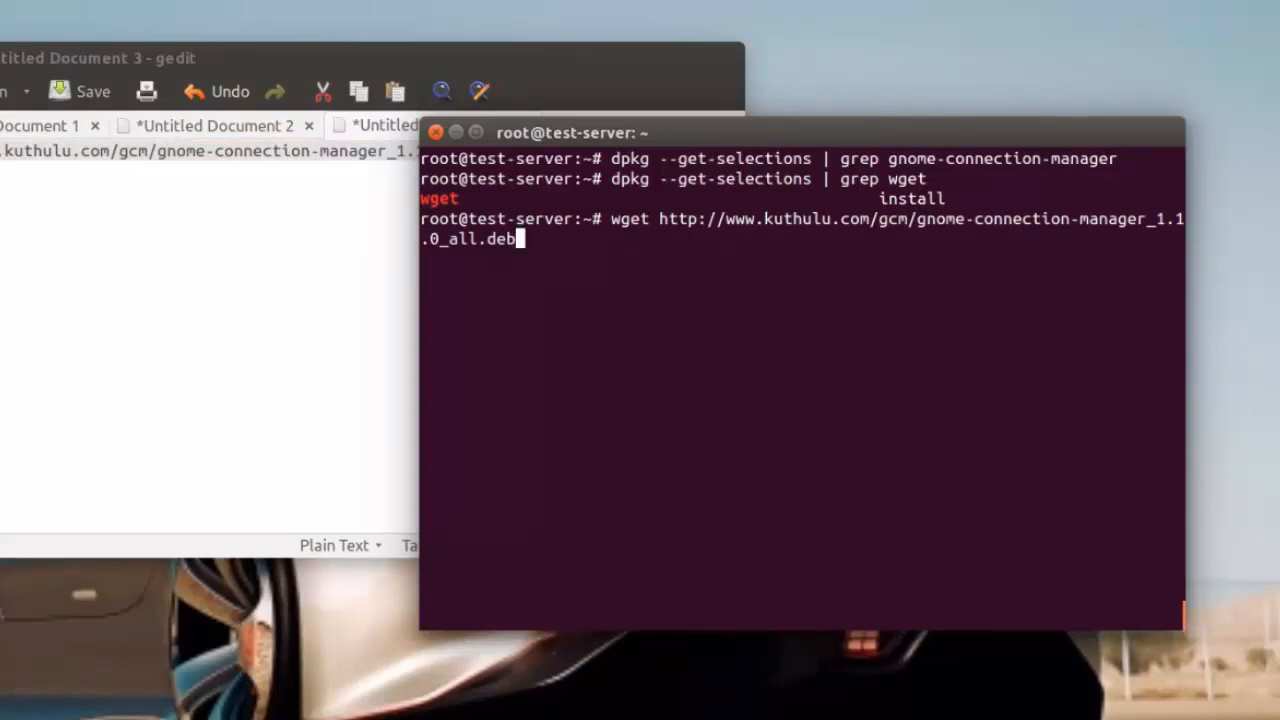
Abandon the wget command and list the home folder, showing the .deb already present.
{"action": "key", "text": "ctrl+c"}
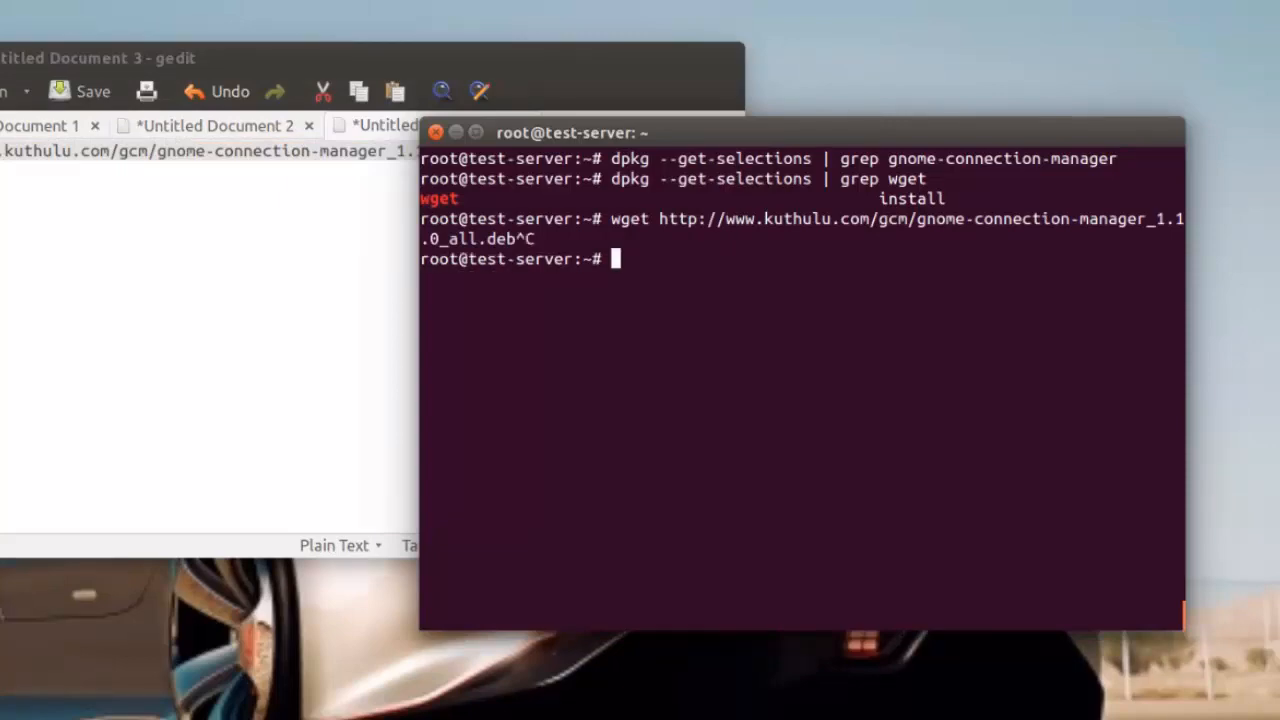
{"action": "type", "text": "ll"}
{"action": "key", "text": "Return"}
{"action": "type", "text": "ll -h gnome-connection-manager_1.1.0_all.deb"}
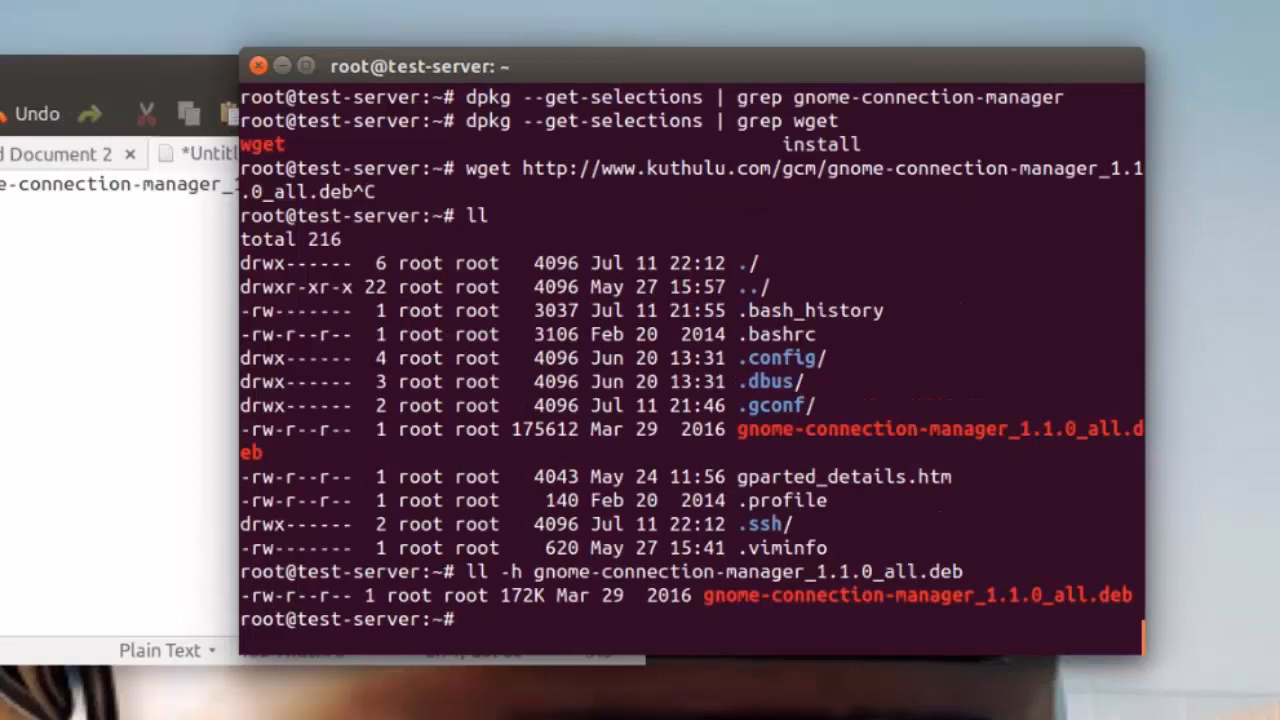
Install gnome-connection-manager_1.1.0_all.deb with dpkg -i.
{"action": "key", "text": "ctrl+l"}
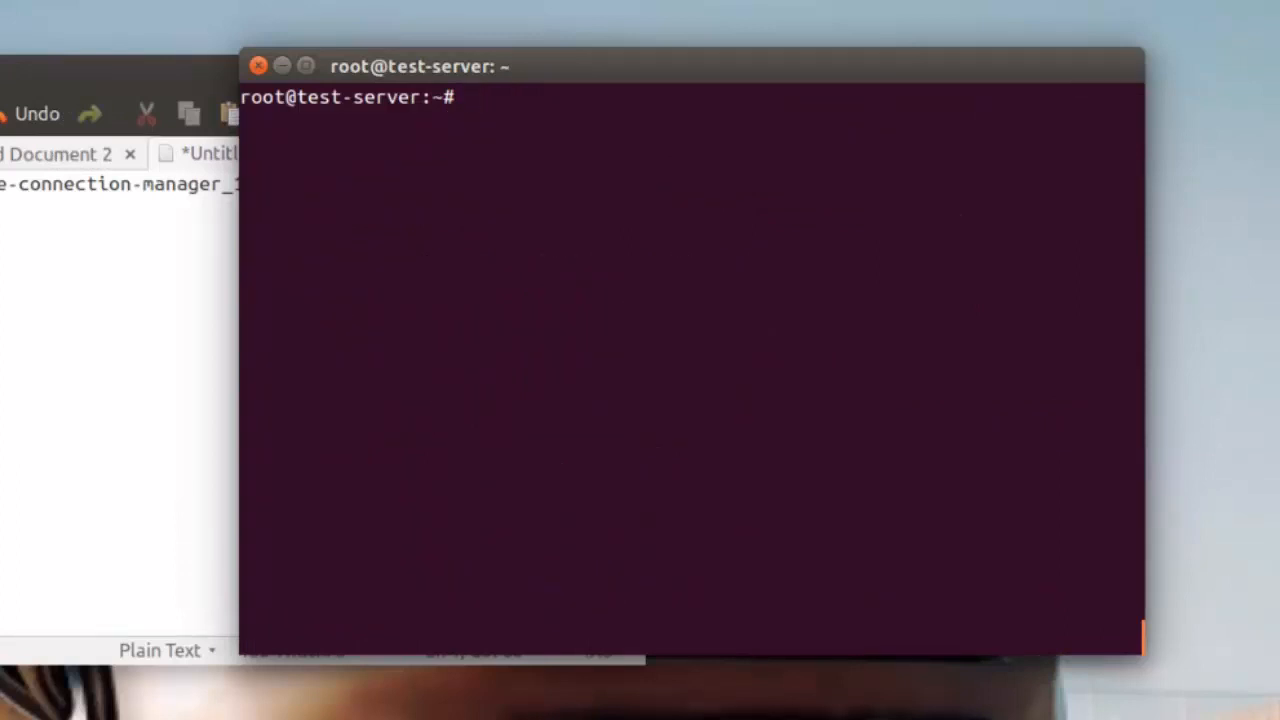
{"action": "type", "text": "dpkg -"}
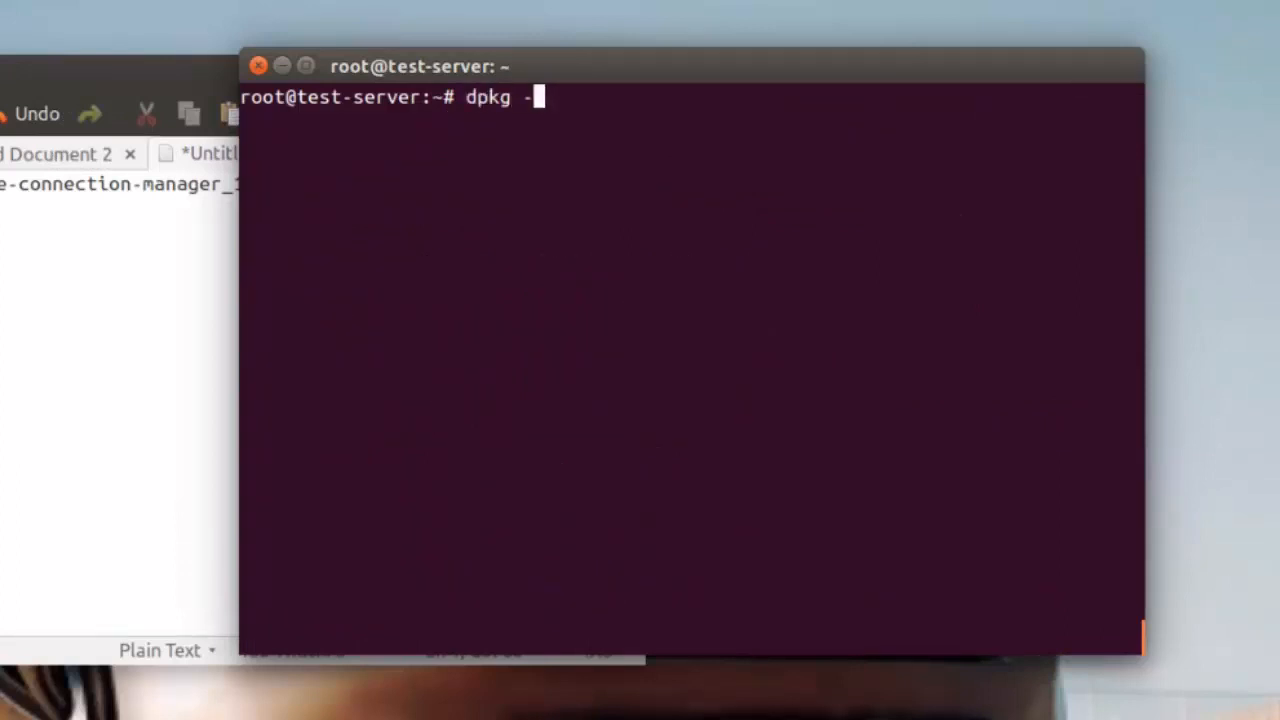
{"action": "type", "text": "i "}
{"action": "type", "text": "g"}
{"action": "key", "text": "Tab"}
{"action": "key", "text": "Return"}
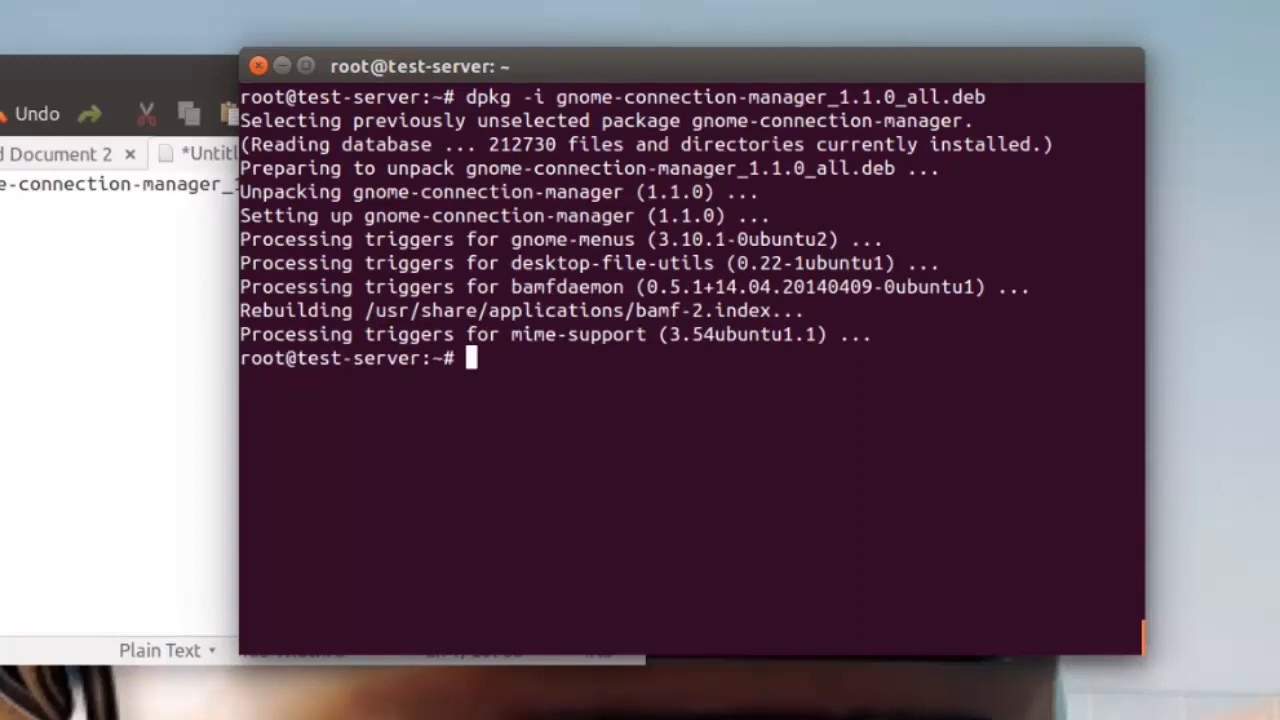
{"action": "type", "text": "ll -h g"}
Confirm dpkg --get-selections reports gnome-connection-manager as installed and highlight the result.
{"action": "key", "text": "Tab"}
{"action": "key", "text": "Up"}
{"action": "key", "text": "Up"}
{"action": "key", "text": "BackSpace"}
{"action": "key", "text": "BackSpace"}
{"action": "key", "text": "BackSpace"}
{"action": "type", "text": "gnome-connection-mam"}
{"action": "key", "text": "BackSpace"}
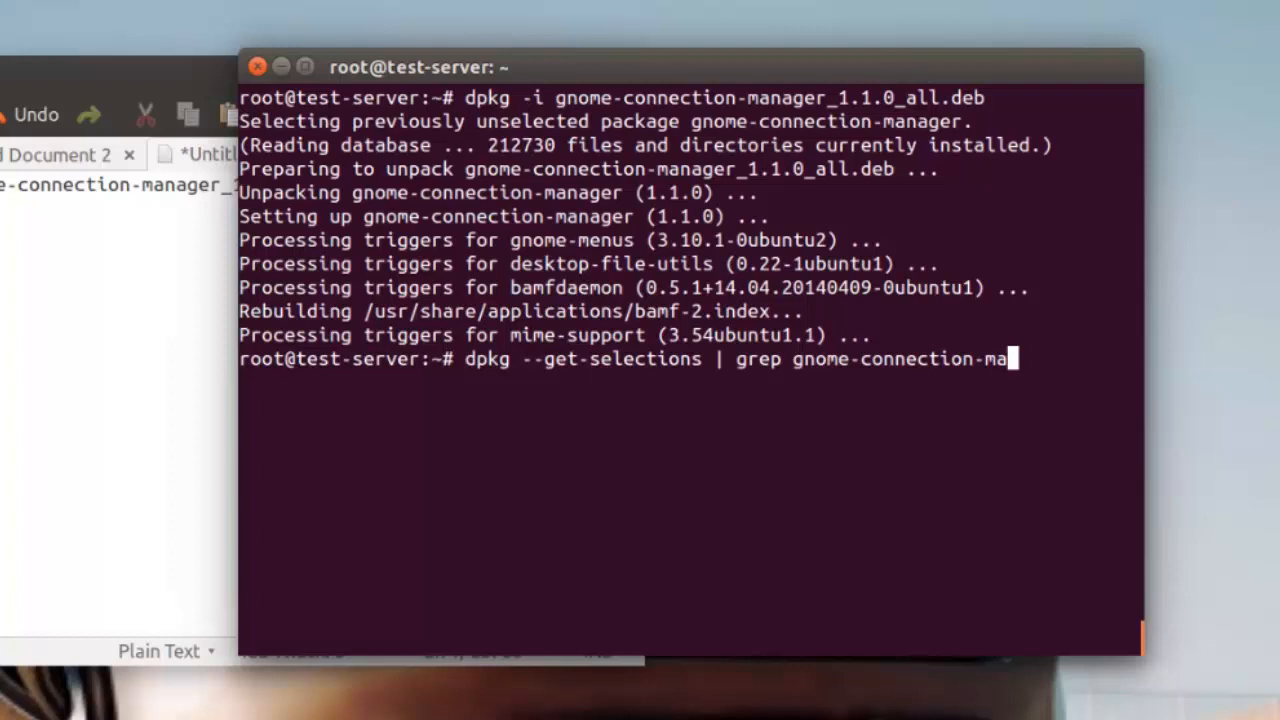
{"action": "type", "text": "nager"}
{"action": "key", "text": "Return"}
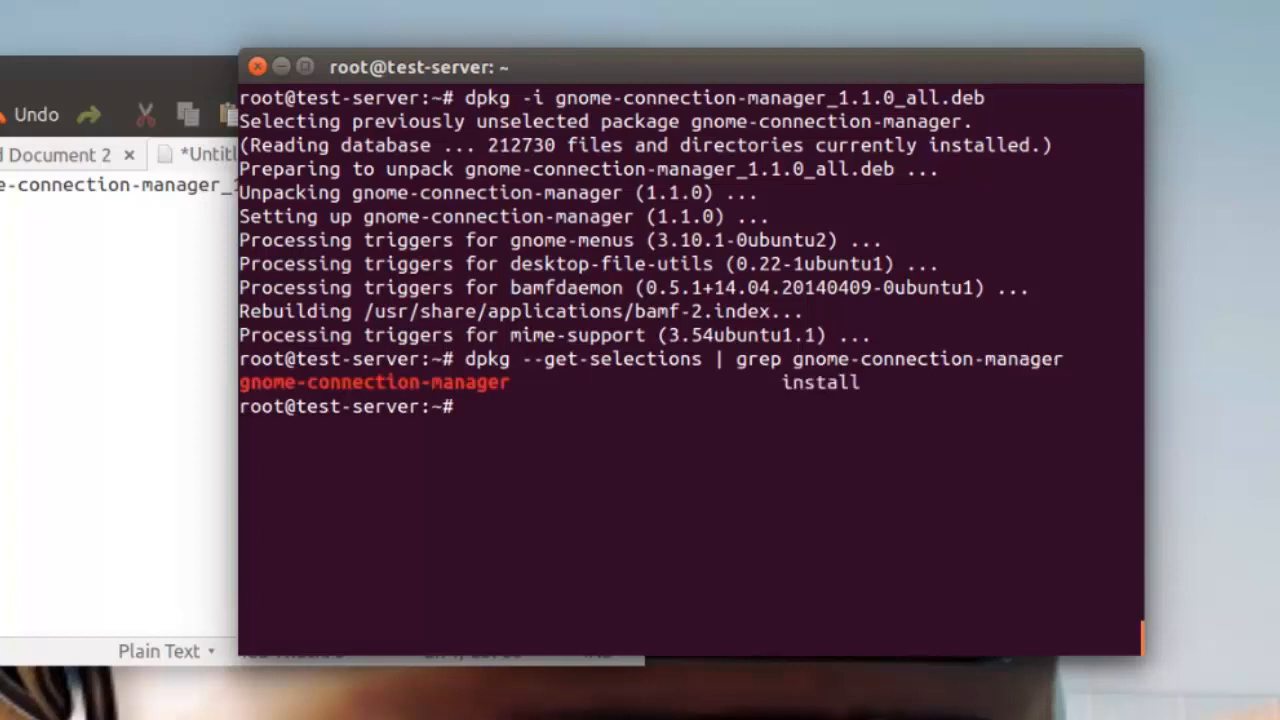
{"action": "left_click_drag", "start_coordinate": [240, 382], "coordinate": [1100, 382]}
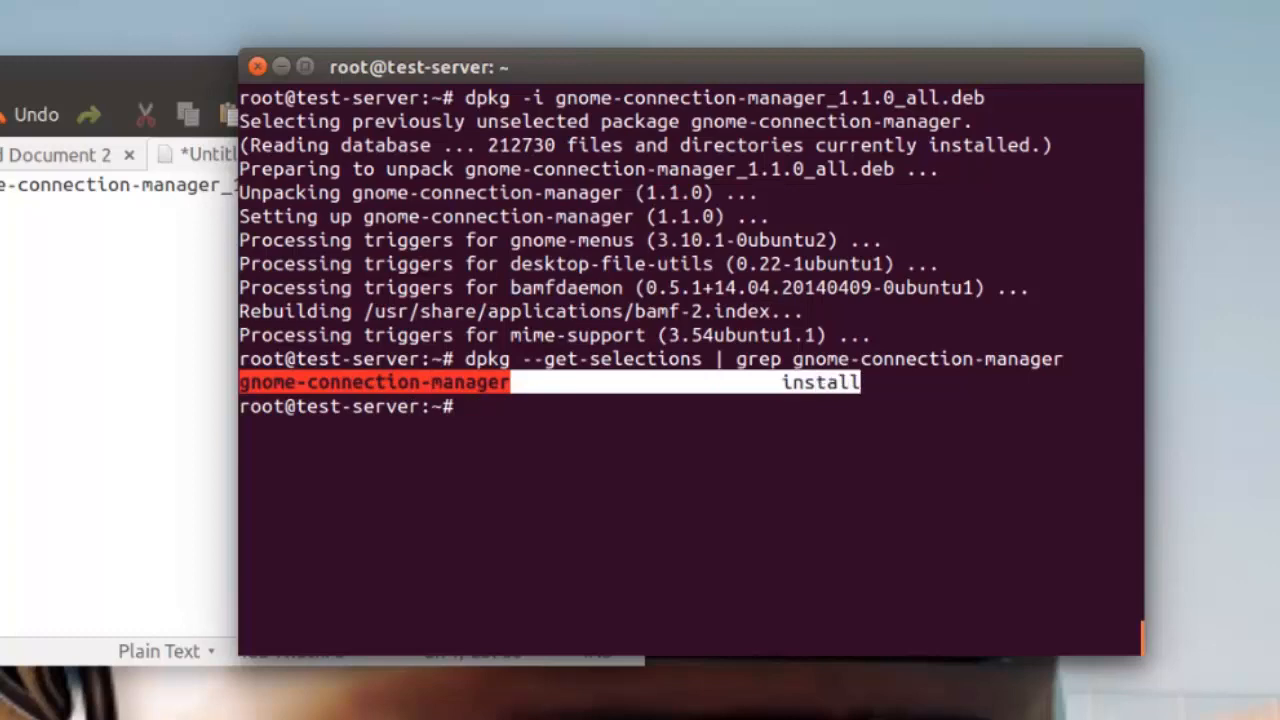
Launch Gnome Connection Manager from the Unity Dash search.
{"action": "left_click", "coordinate": [700, 500]}
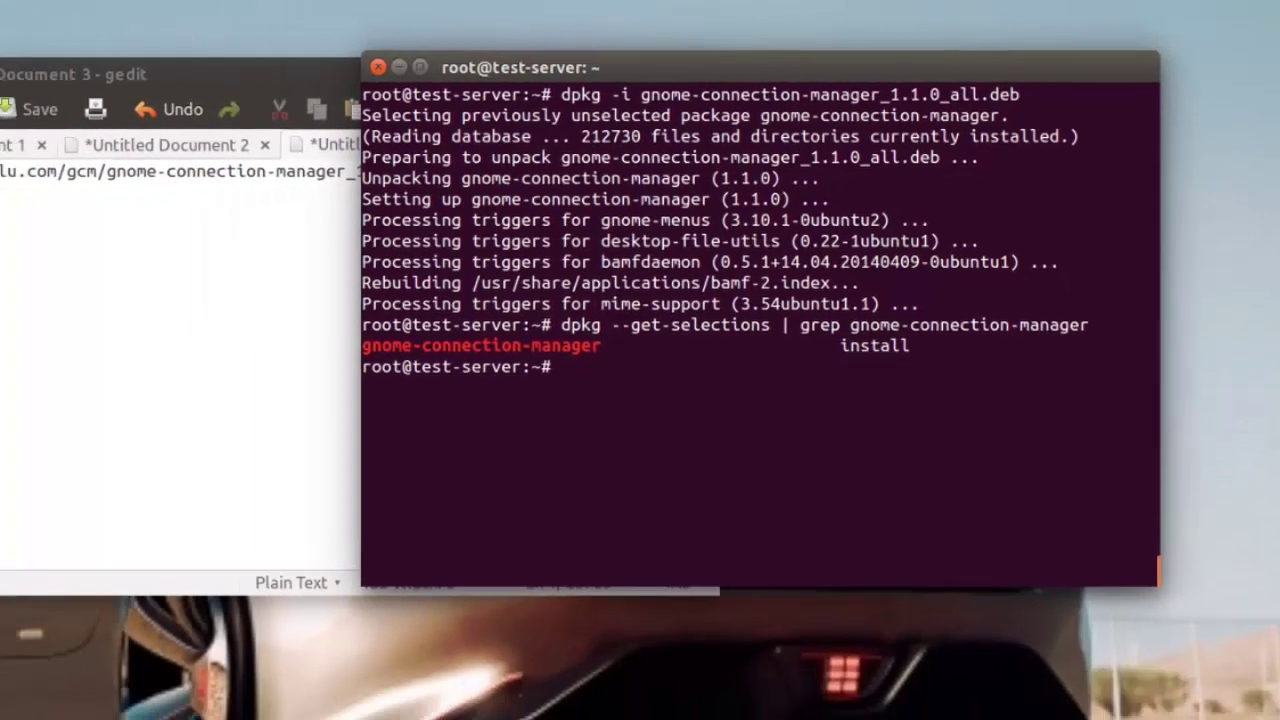
{"action": "key", "text": "super"}
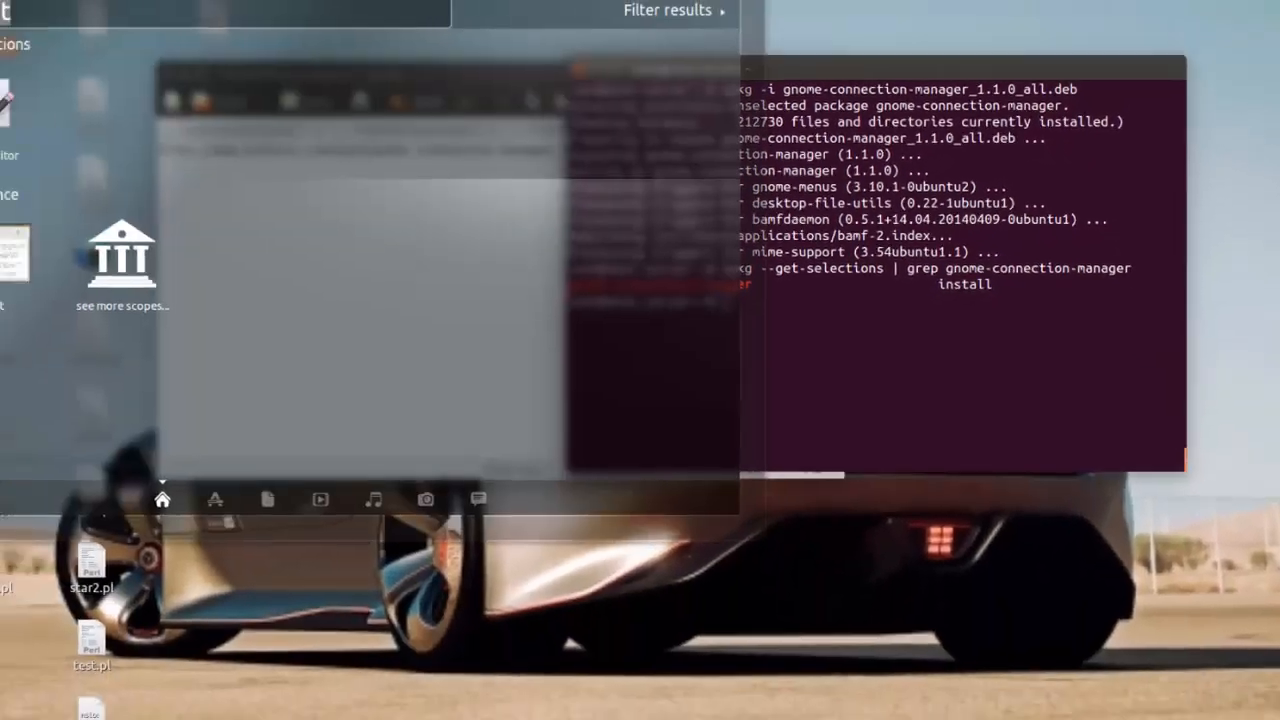
{"action": "type", "text": "gedit"}
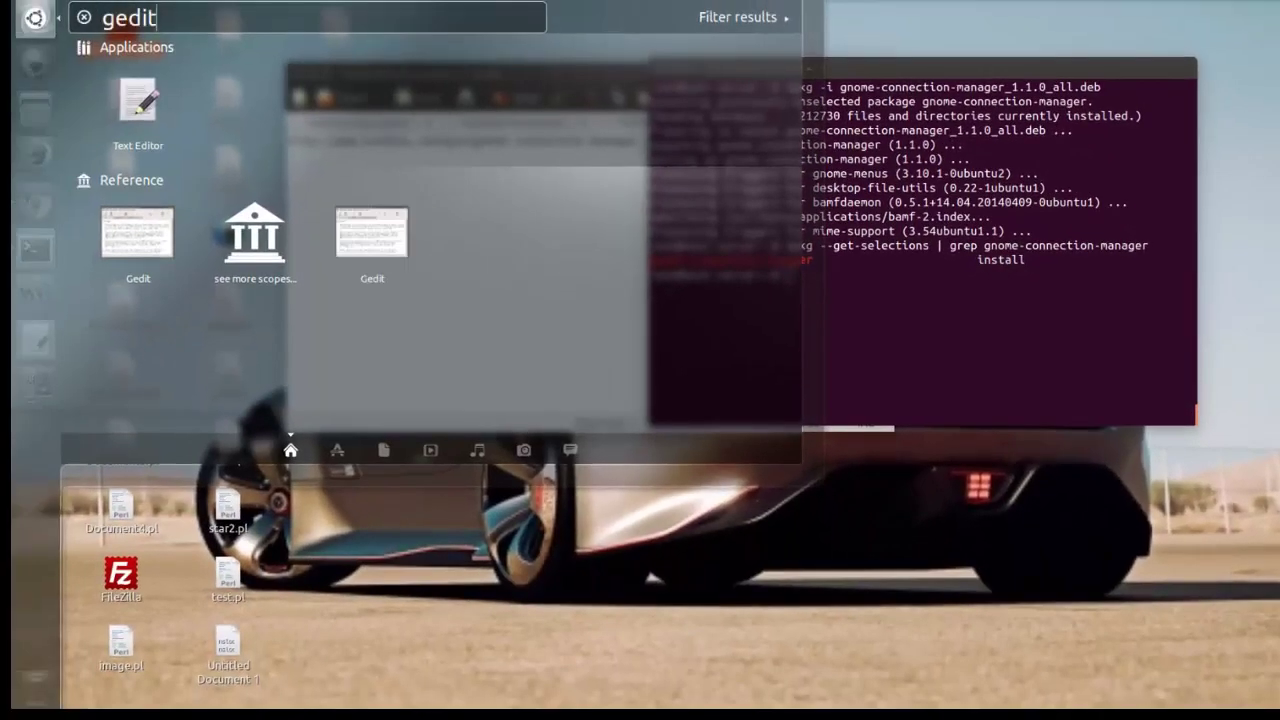
{"action": "key", "text": "BackSpace"}
{"action": "key", "text": "BackSpace"}
{"action": "key", "text": "BackSpace"}
{"action": "type", "text": "g"}
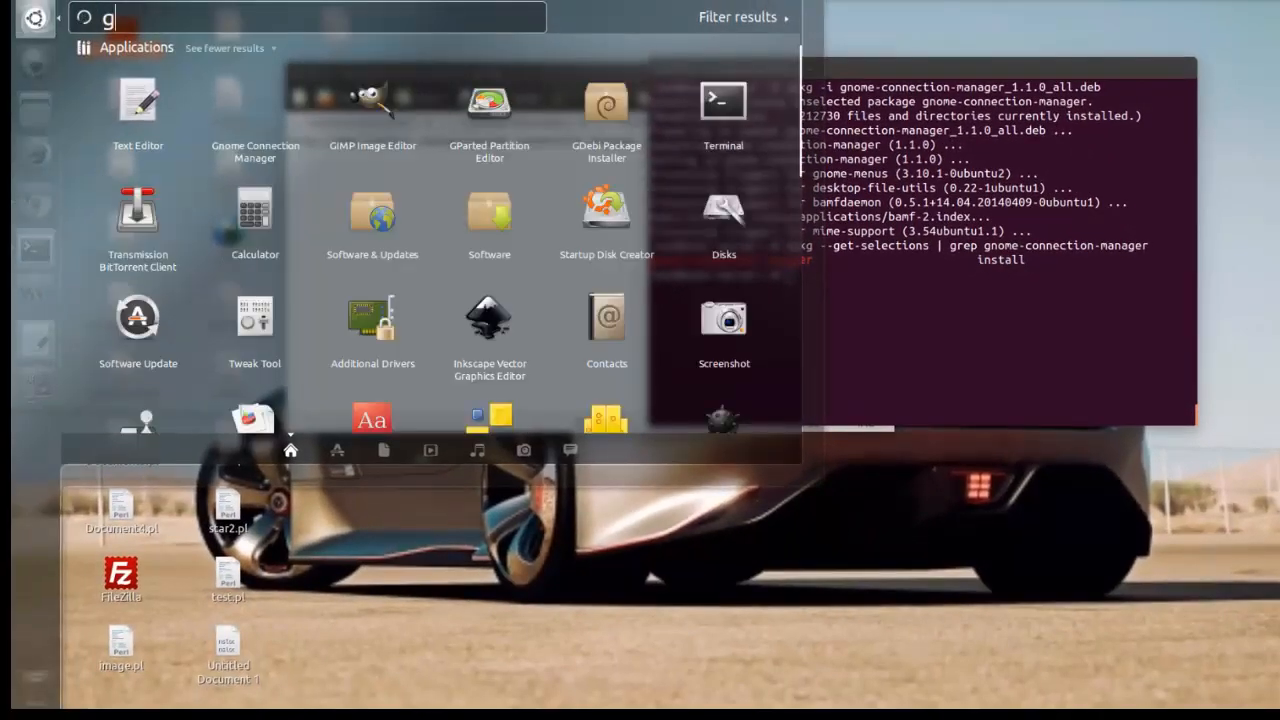
{"action": "key", "text": "Return"}
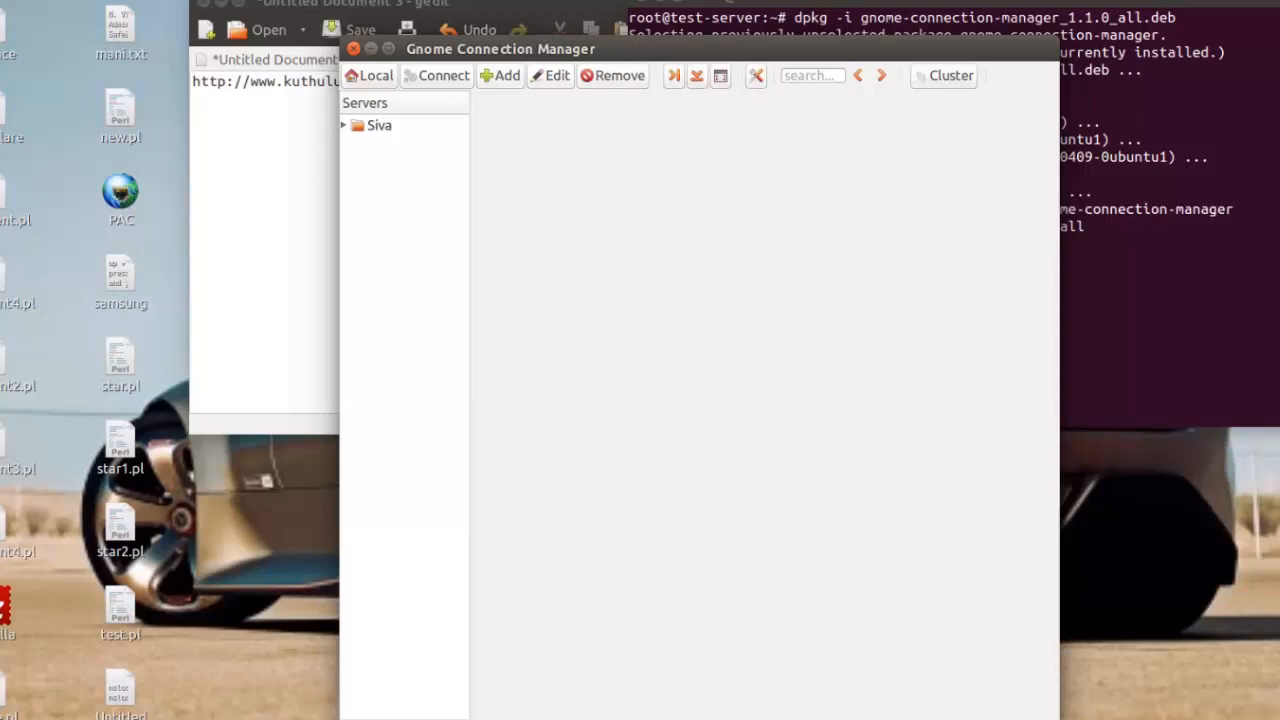
Add host apache-server with its IP in new group 'sample' and connect over SSH.
{"action": "left_click", "coordinate": [500, 75]}
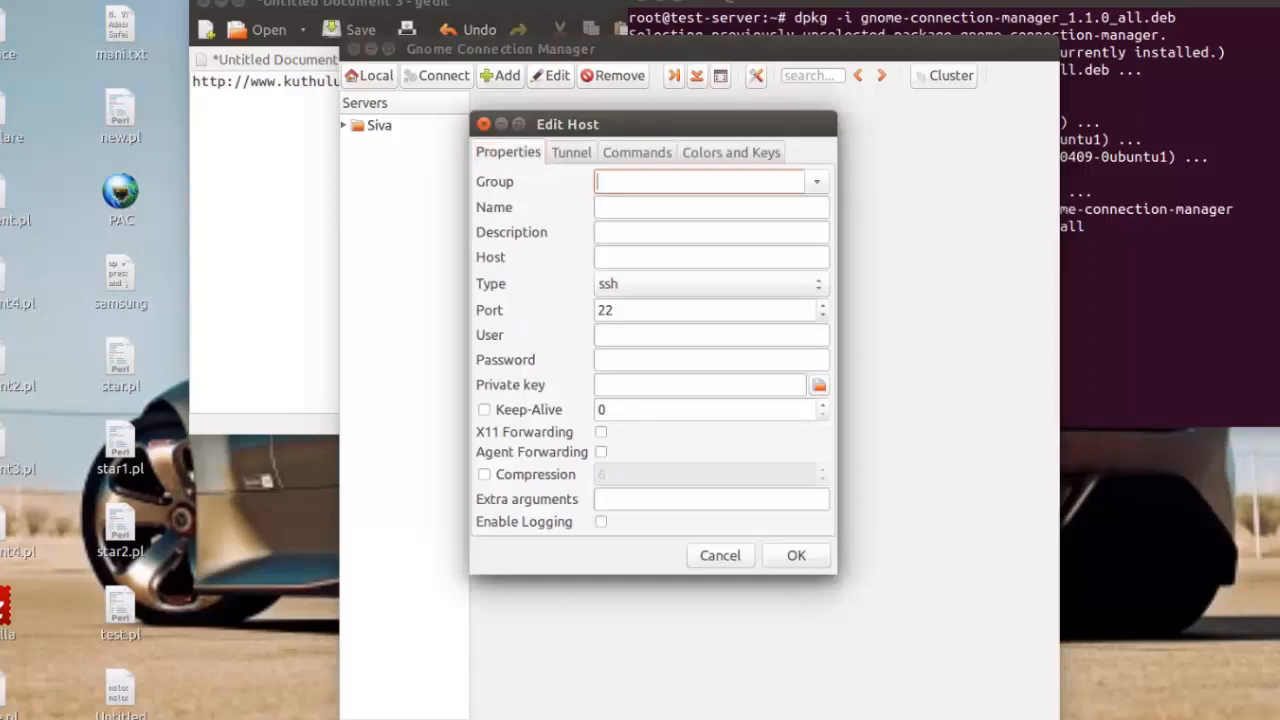
{"action": "type", "text": "sample"}
{"action": "key", "text": "Tab"}
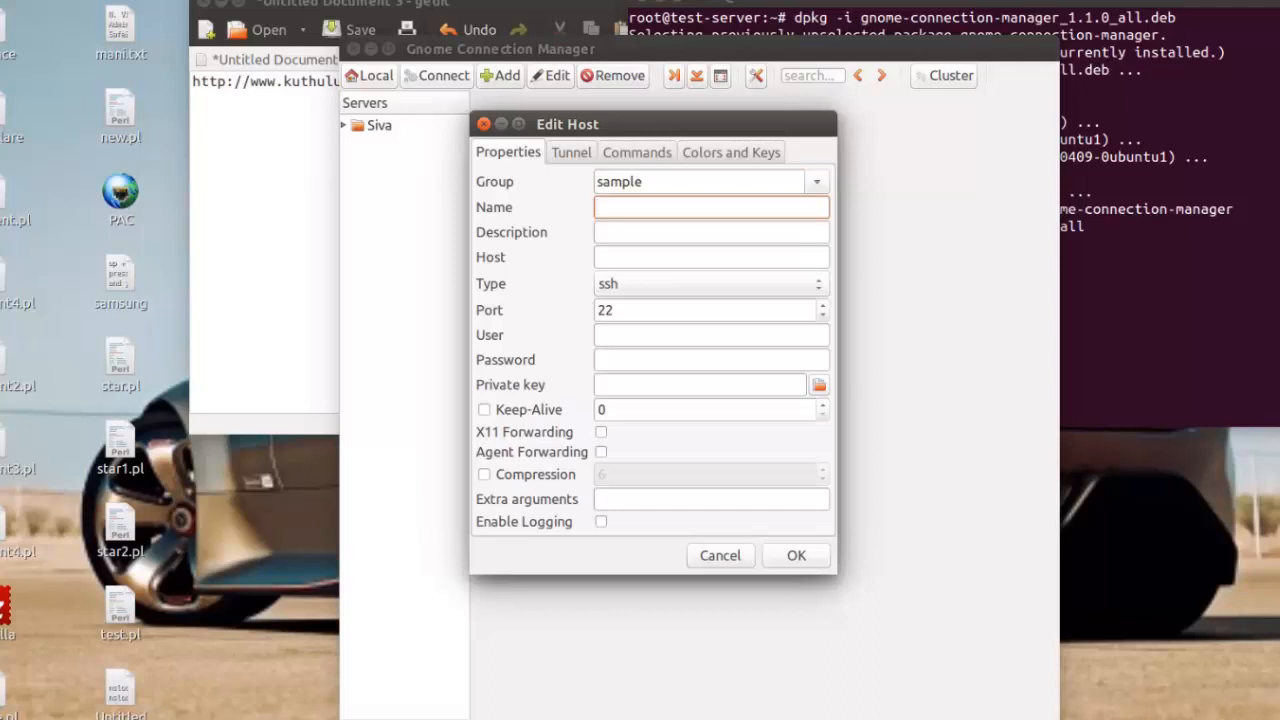
{"action": "type", "text": "apache-"}
{"action": "type", "text": "server"}
{"action": "key", "text": "Tab"}
{"action": "key", "text": "Tab"}
{"action": "type", "text": "192.168.0"}
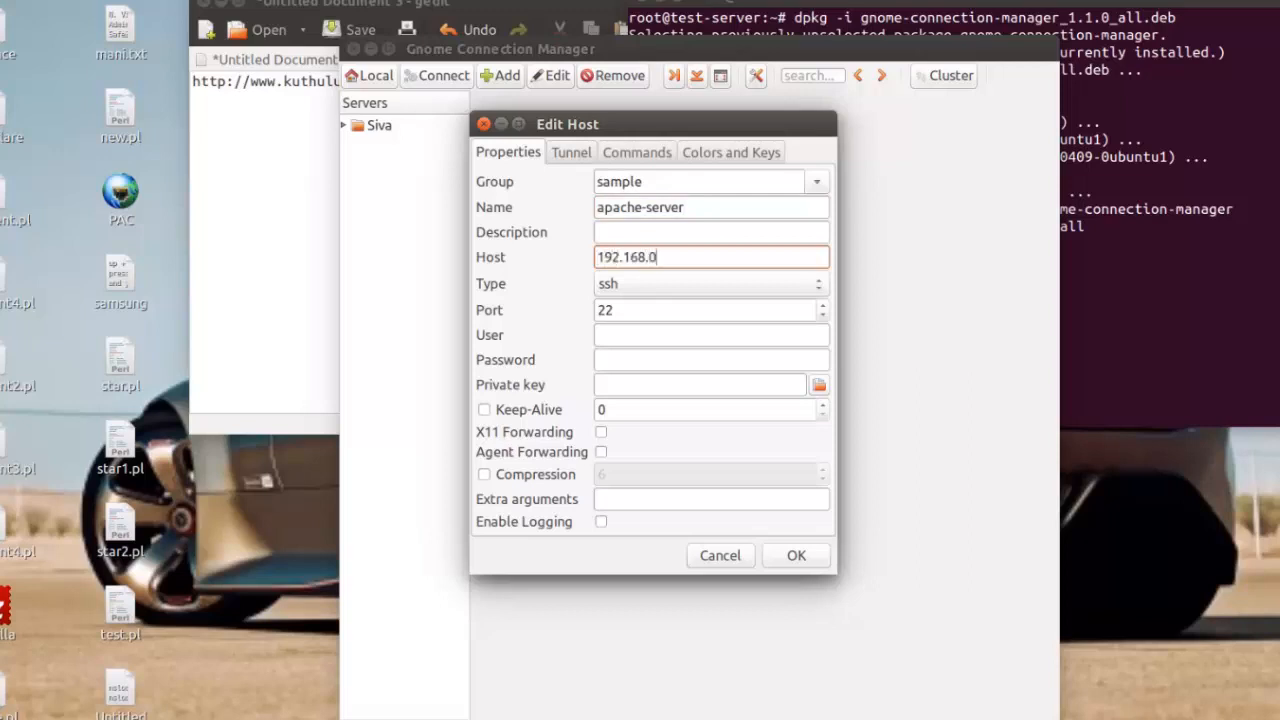
{"action": "type", "text": ".115"}
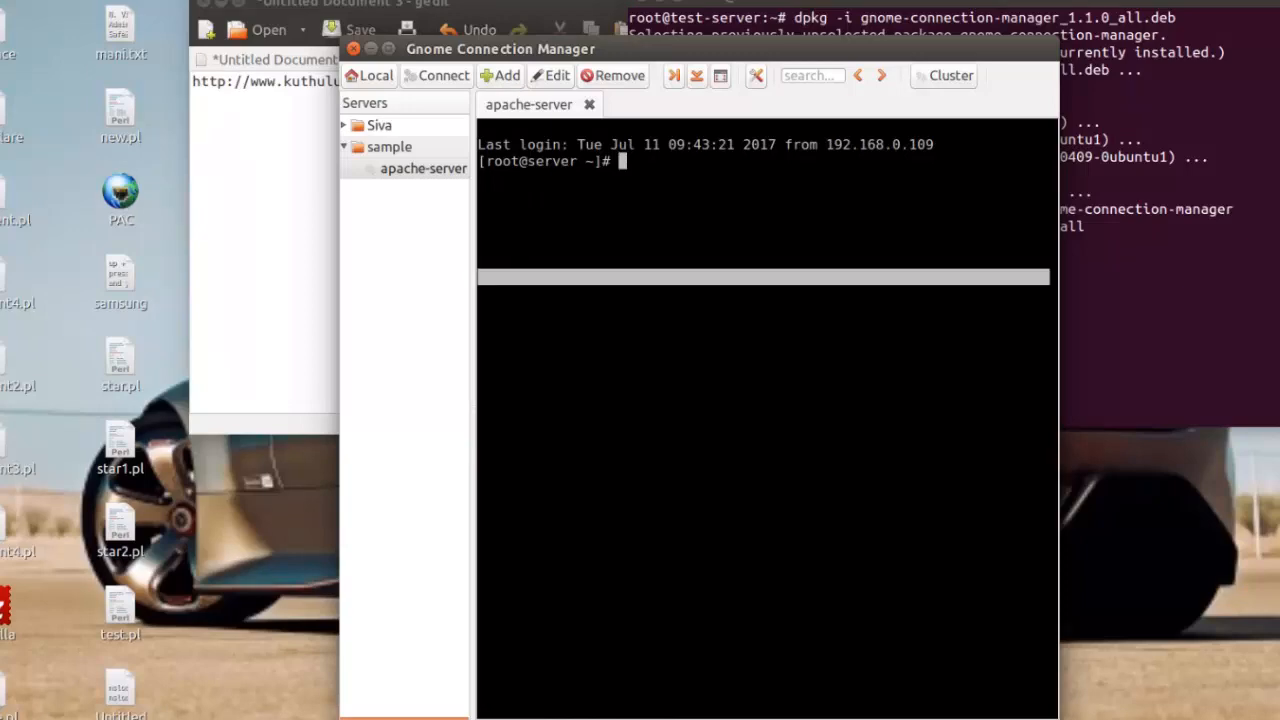
{"action": "type", "text": "ifconfig"}
Run ifconfig in the apache-server session to show its network interfaces.
{"action": "key", "text": "Return"}
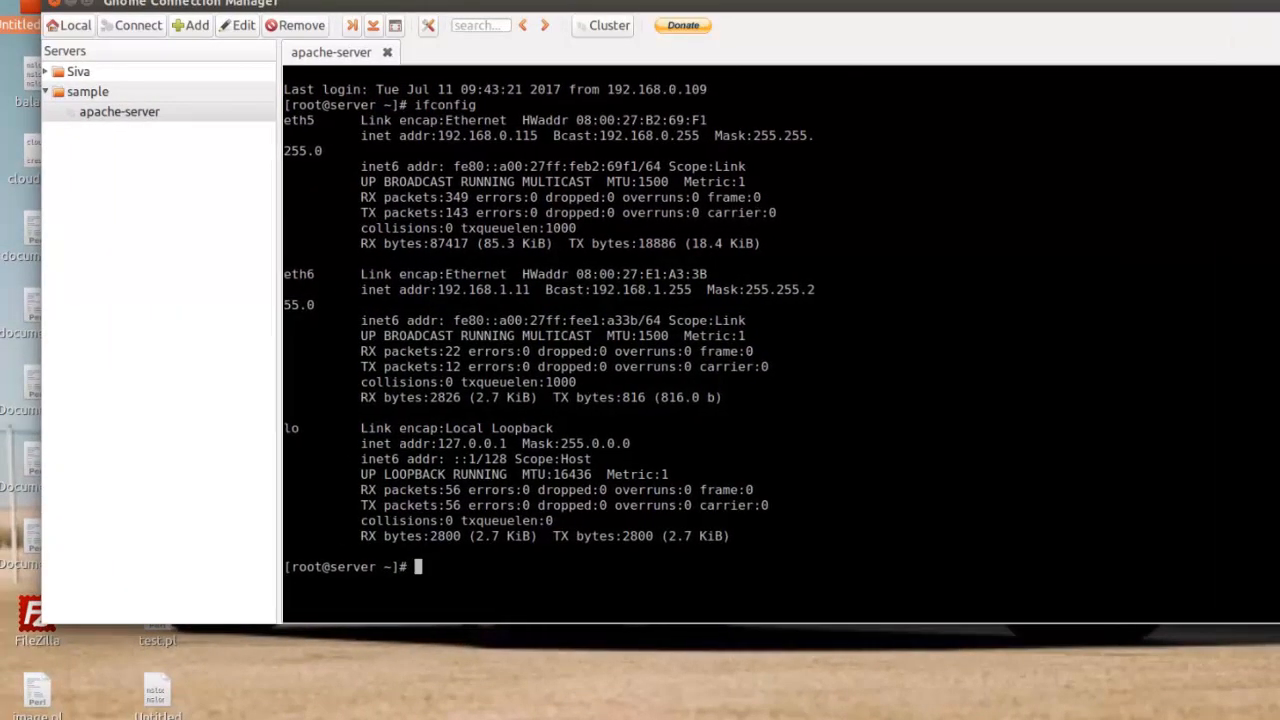
Add a host named nsf-server under the sample group and save it.
{"action": "left_click", "coordinate": [87, 91]}
{"action": "left_click", "coordinate": [190, 25]}
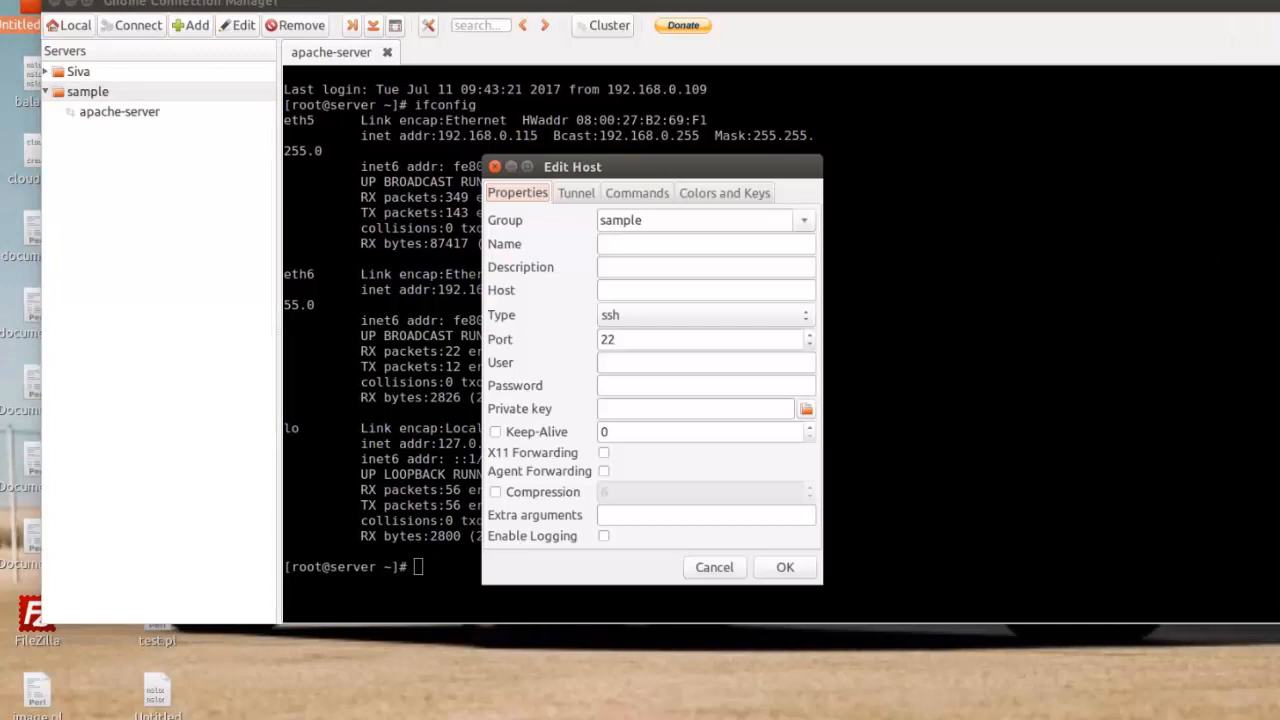
{"action": "key", "text": "Tab"}
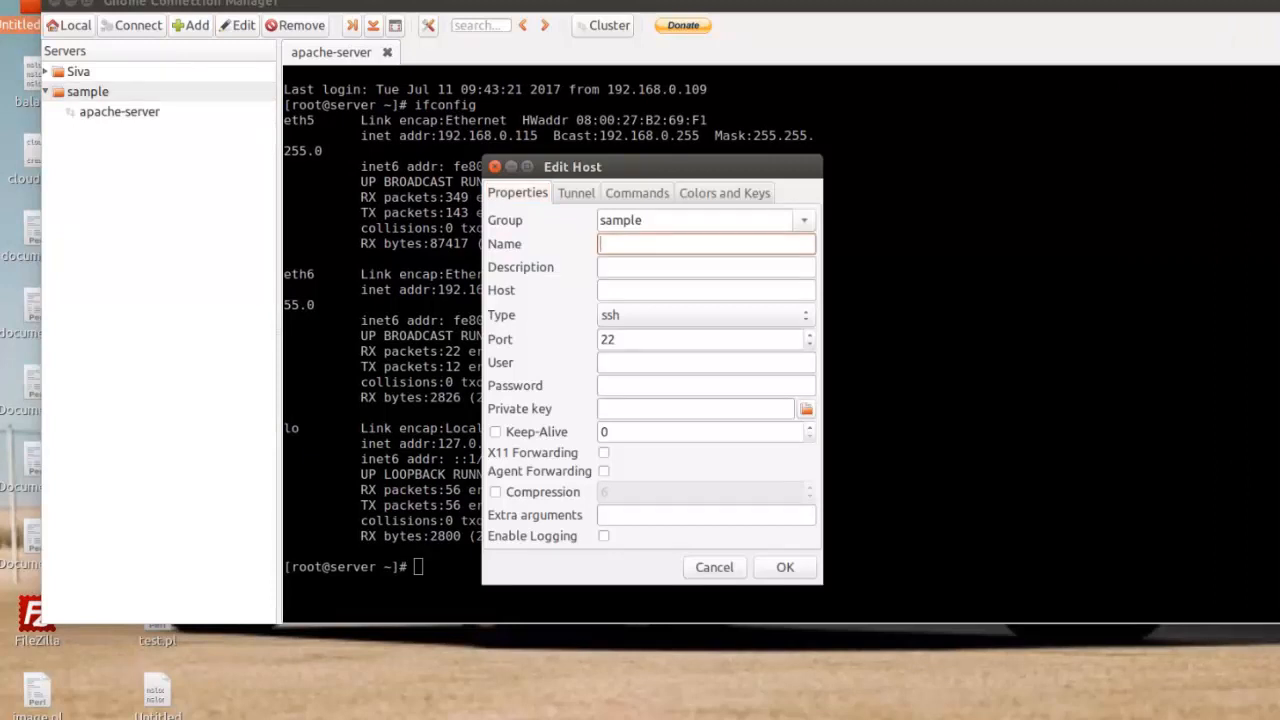
{"action": "type", "text": "ns"}
{"action": "type", "text": "server"}
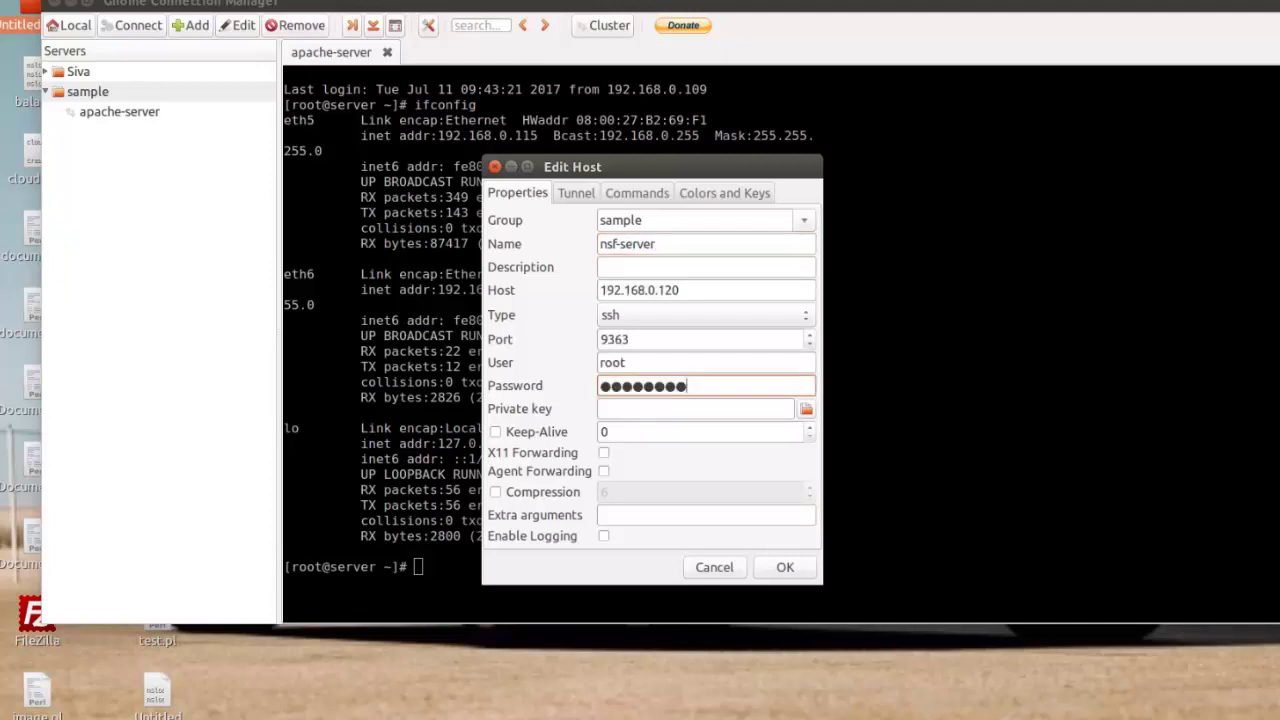
{"action": "key", "text": "Return"}
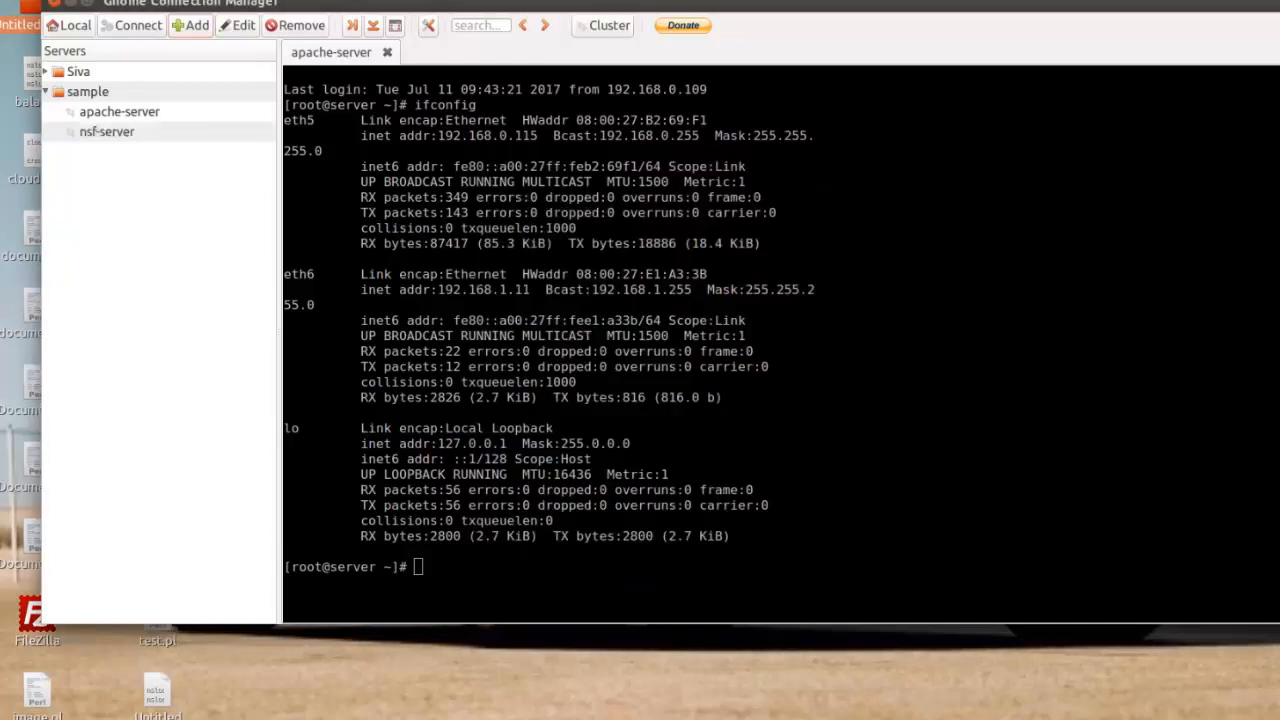
Open an SSH session to nsf-server, run ifconfig and mark the 192.168.0.120 address.
{"action": "double_click", "coordinate": [107, 131]}
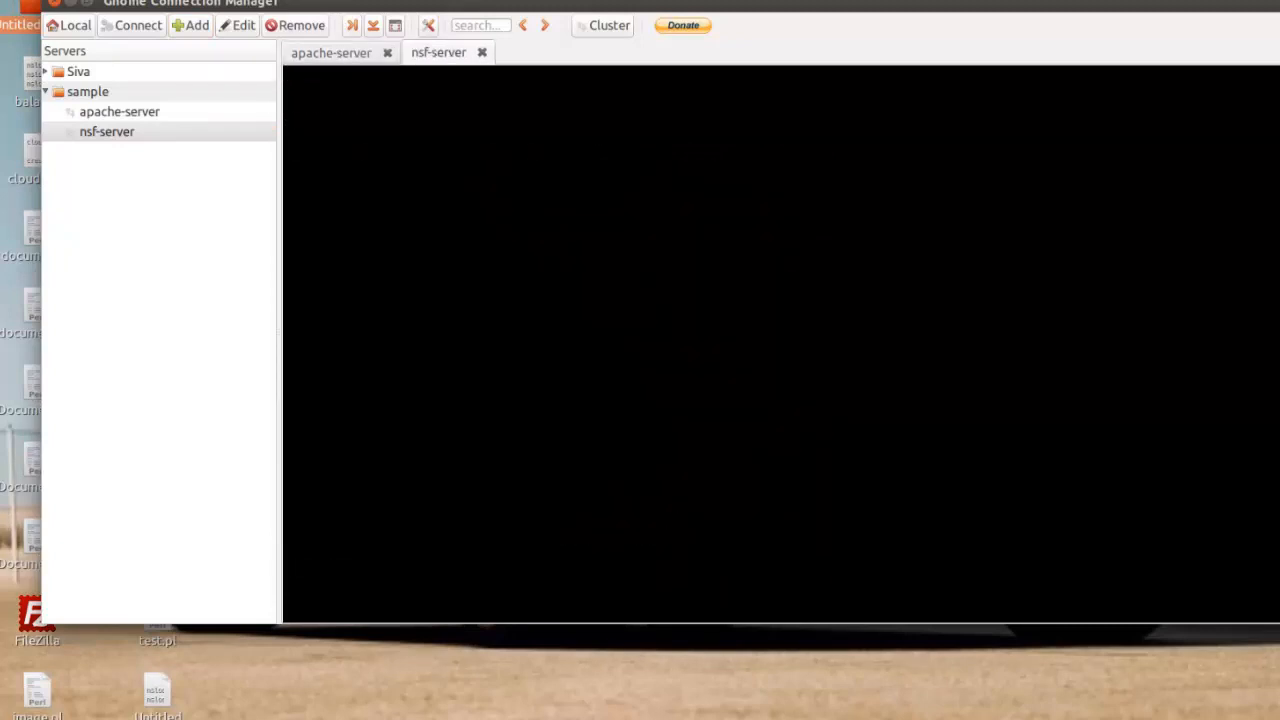
{"action": "type", "text": "ifconfig"}
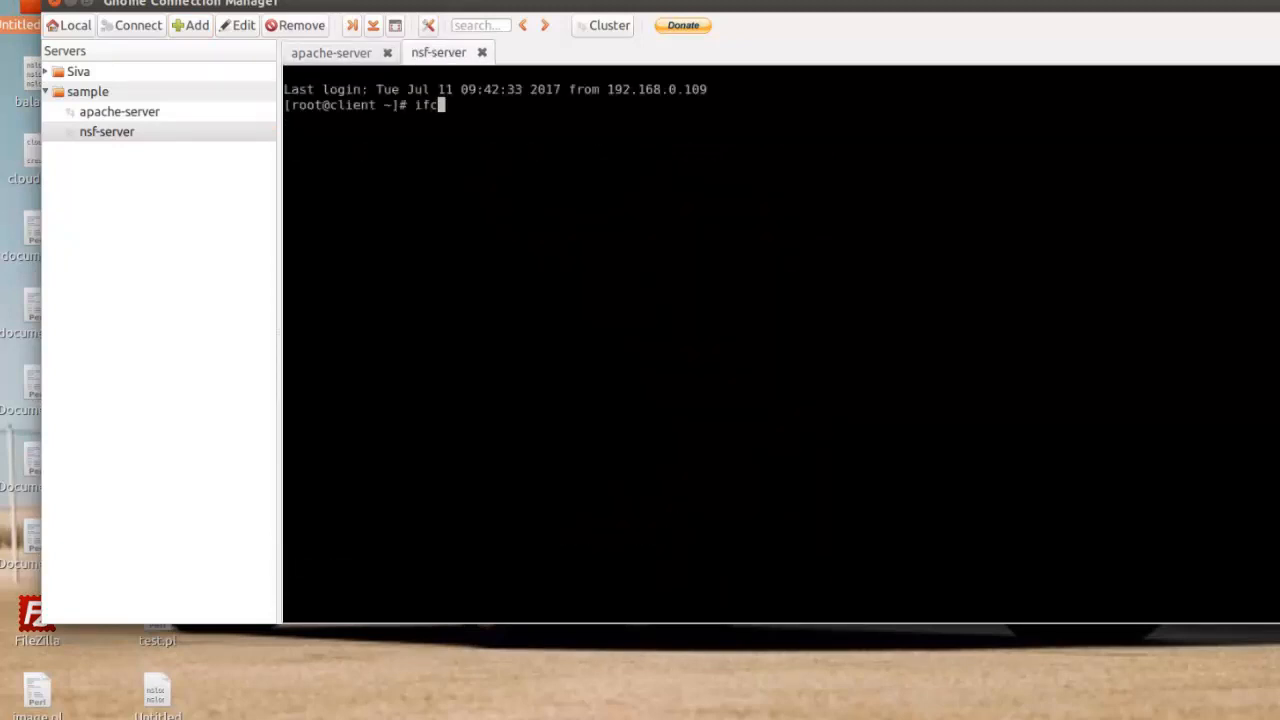
{"action": "key", "text": "Return"}
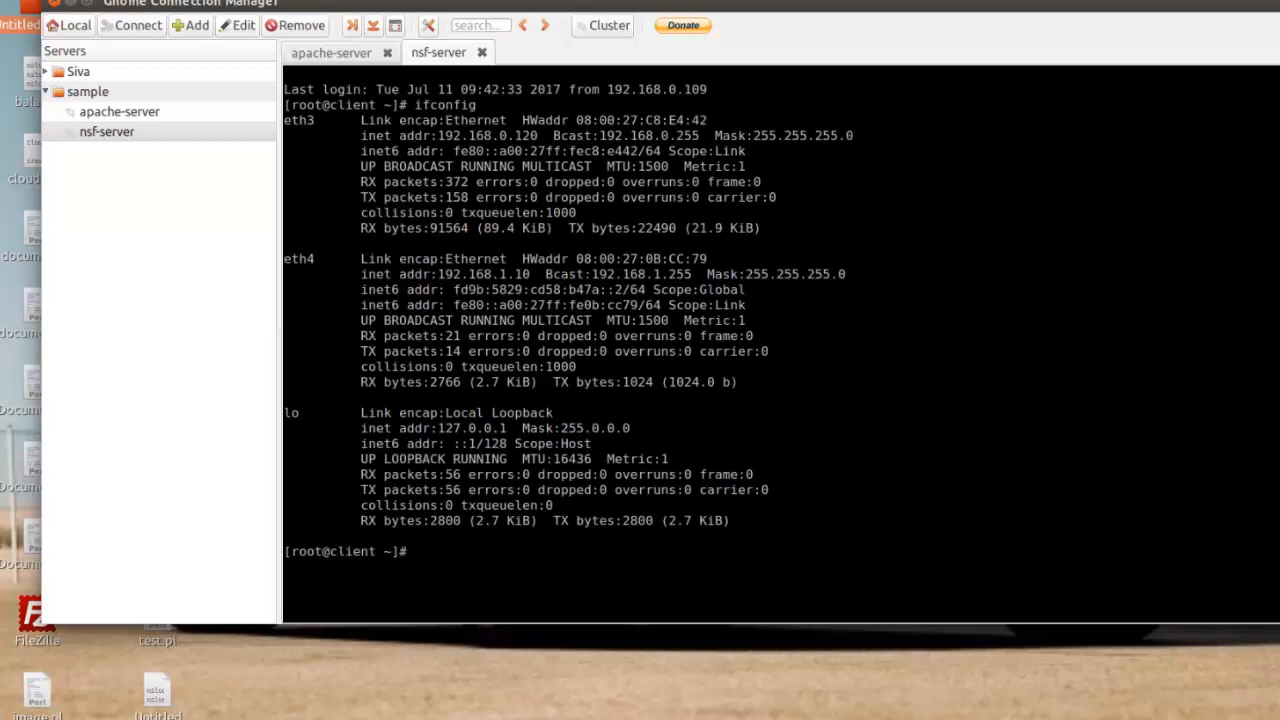
{"action": "left_click_drag", "start_coordinate": [438, 135], "coordinate": [537, 135]}
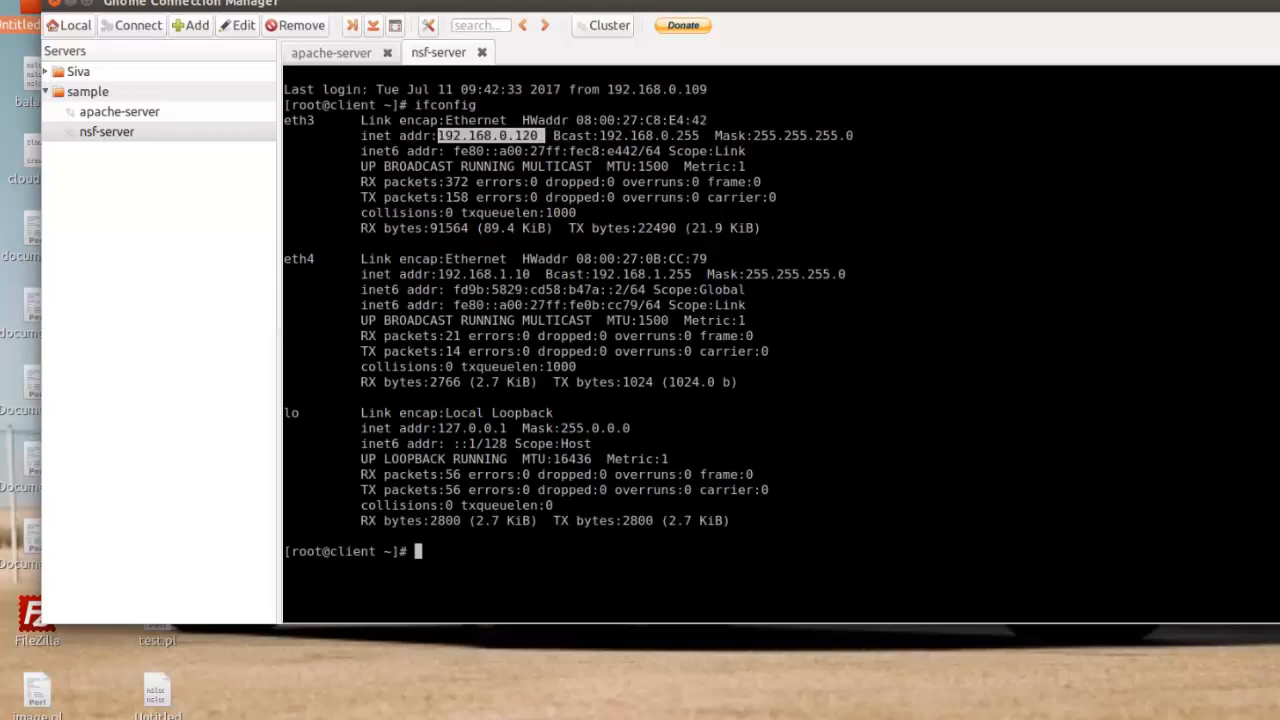
Flip between the apache-server and nsf-server tabs and bring up the nsf-server tab options.
{"action": "left_click", "coordinate": [331, 52]}
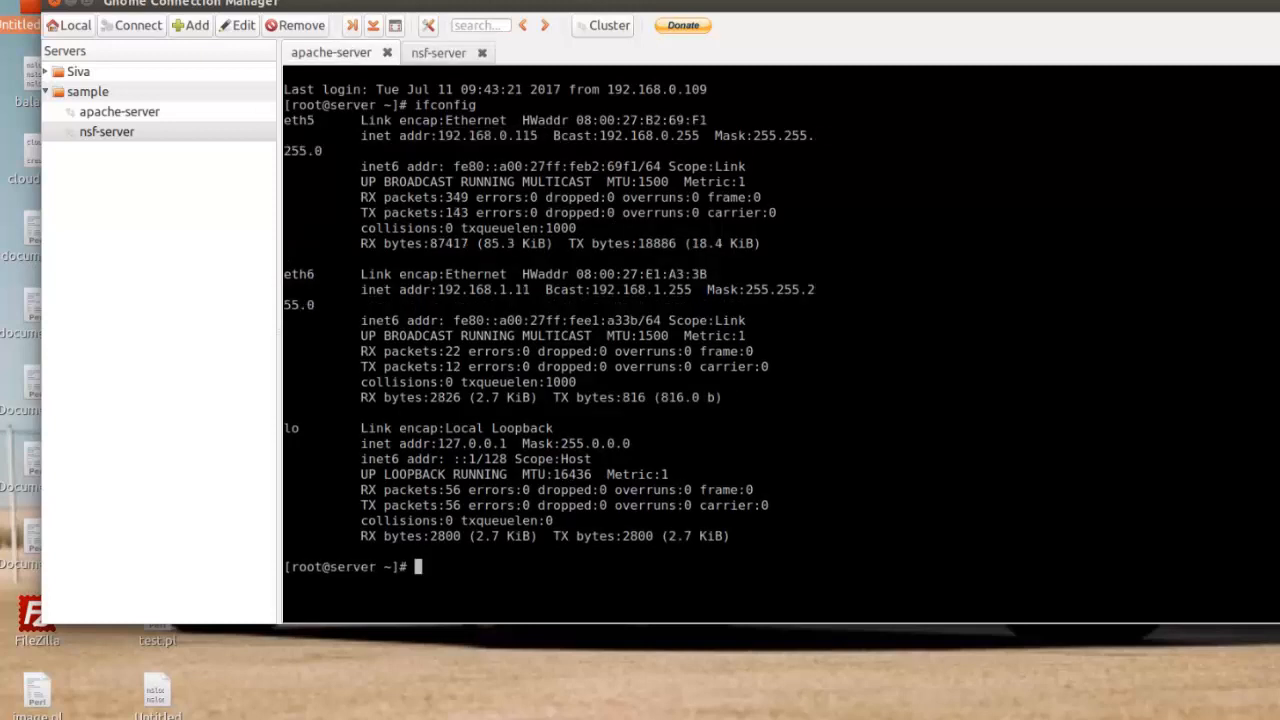
{"action": "left_click", "coordinate": [438, 52]}
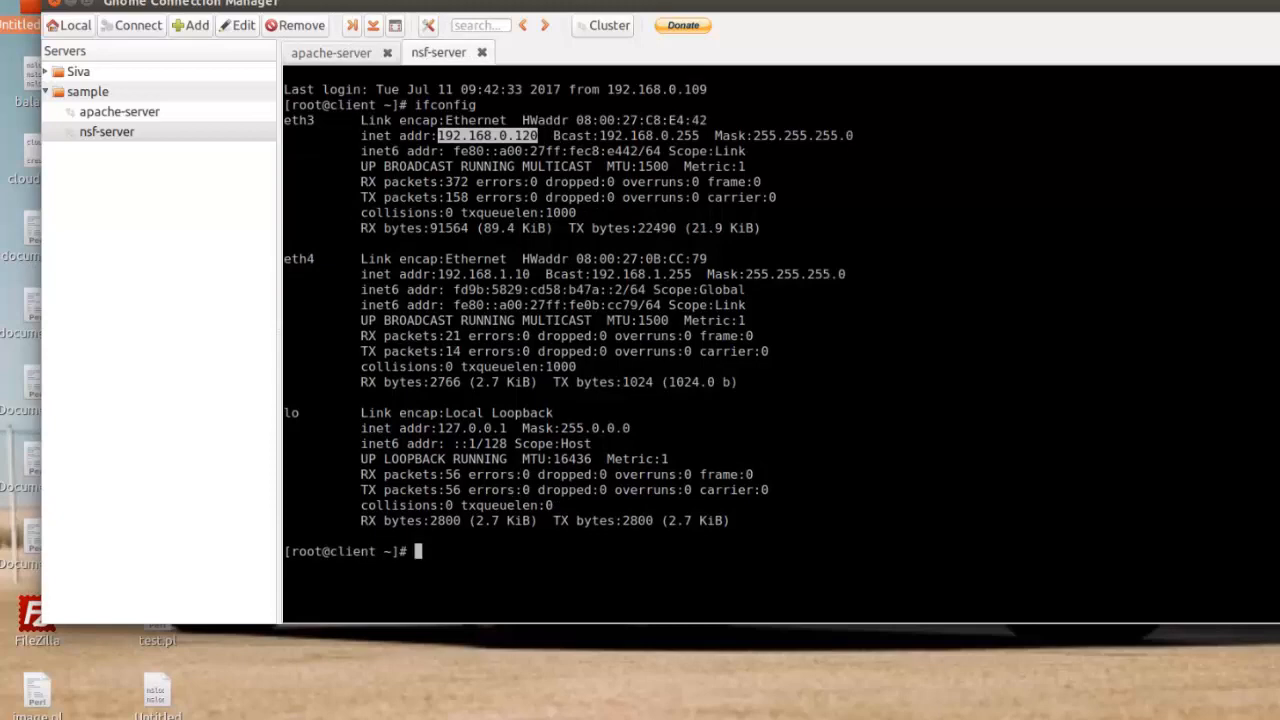
{"action": "right_click", "coordinate": [438, 52]}
Clone the nsf-server console and view the new second nsf-server session.
{"action": "left_click", "coordinate": [493, 127]}
{"action": "left_click", "coordinate": [438, 52]}
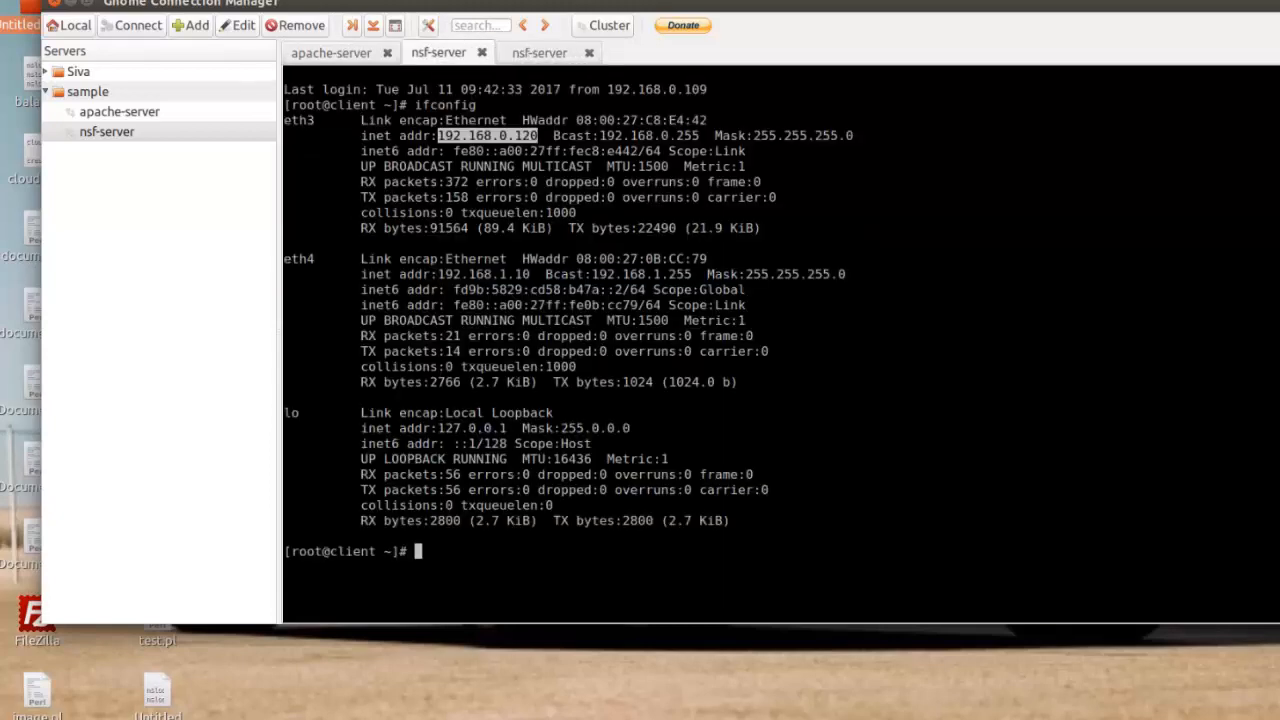
{"action": "left_click", "coordinate": [539, 52]}
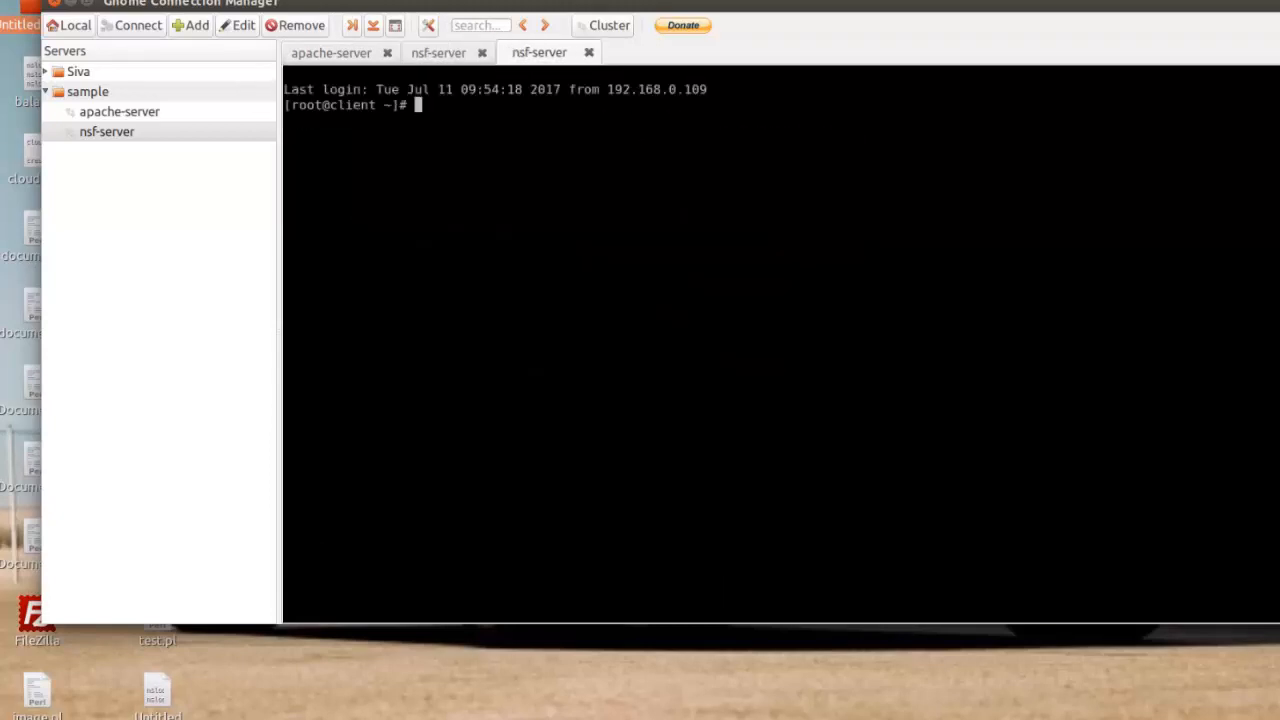
Clone the apache-server console and drag the new tab beside the first apache-server tab.
{"action": "left_click", "coordinate": [331, 52]}
{"action": "right_click", "coordinate": [331, 52]}
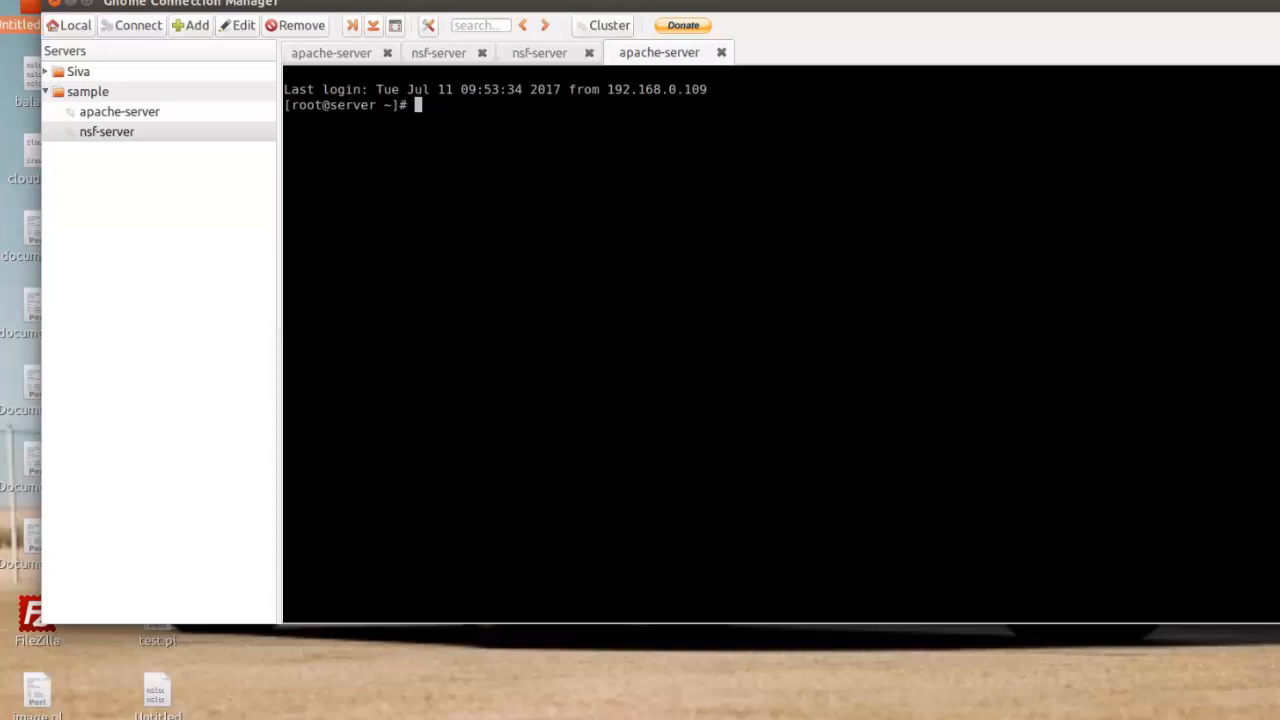
{"action": "left_click_drag", "start_coordinate": [659, 52], "coordinate": [450, 52]}
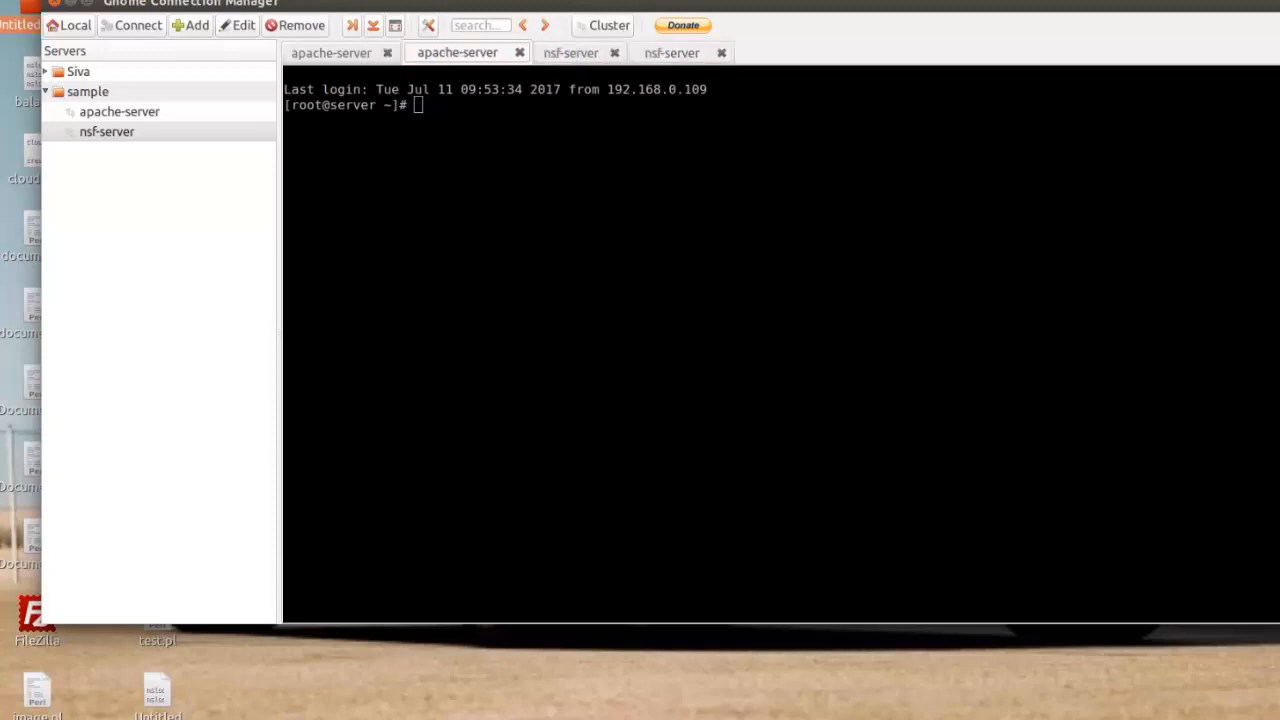